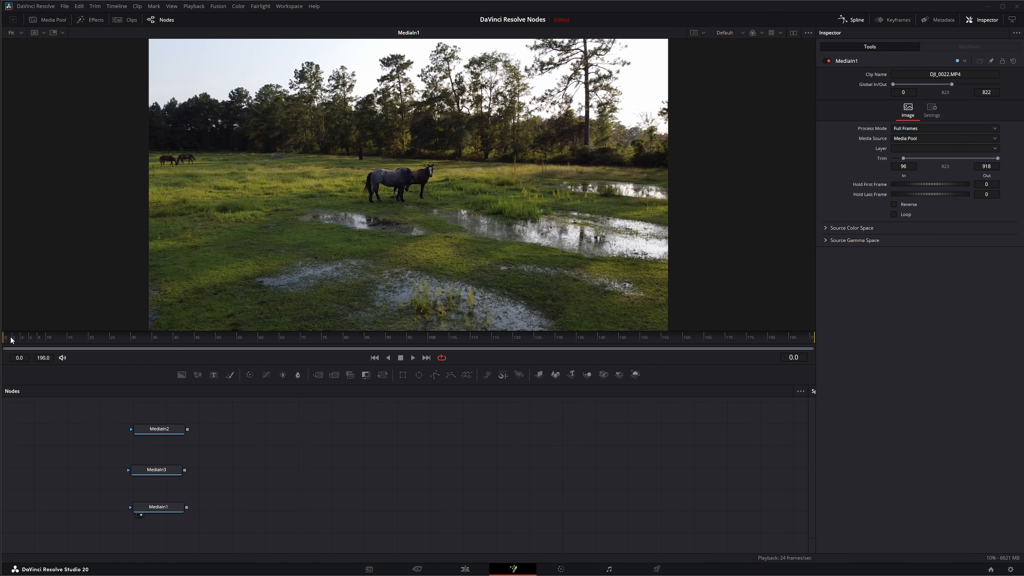
Step: Add a Tilt-Shift Blur node after MediaIn1, space it out from the clip node and show its output in the viewer
drag(11, 340, 5, 366)
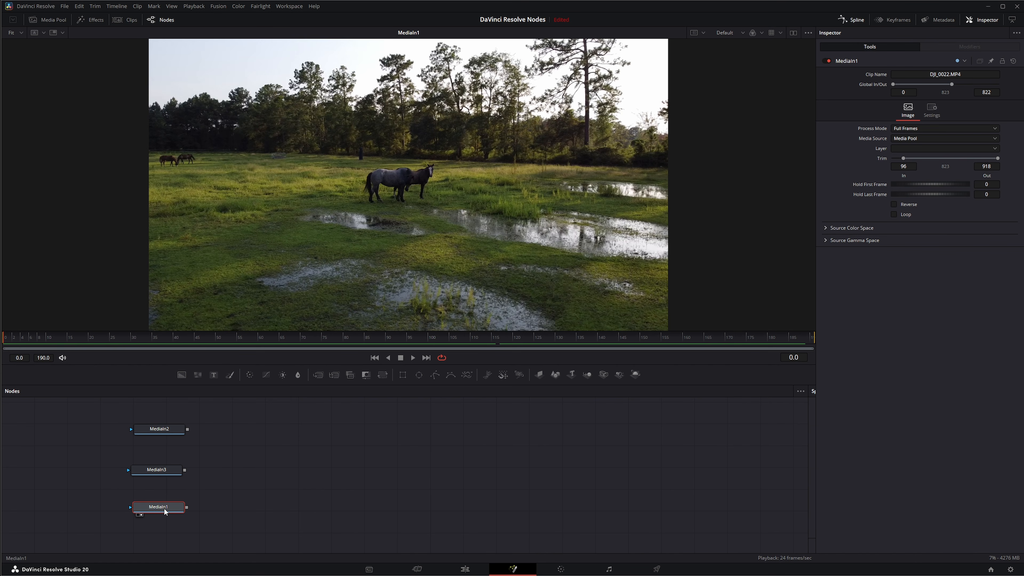
key(shift+space)
text(tilt)
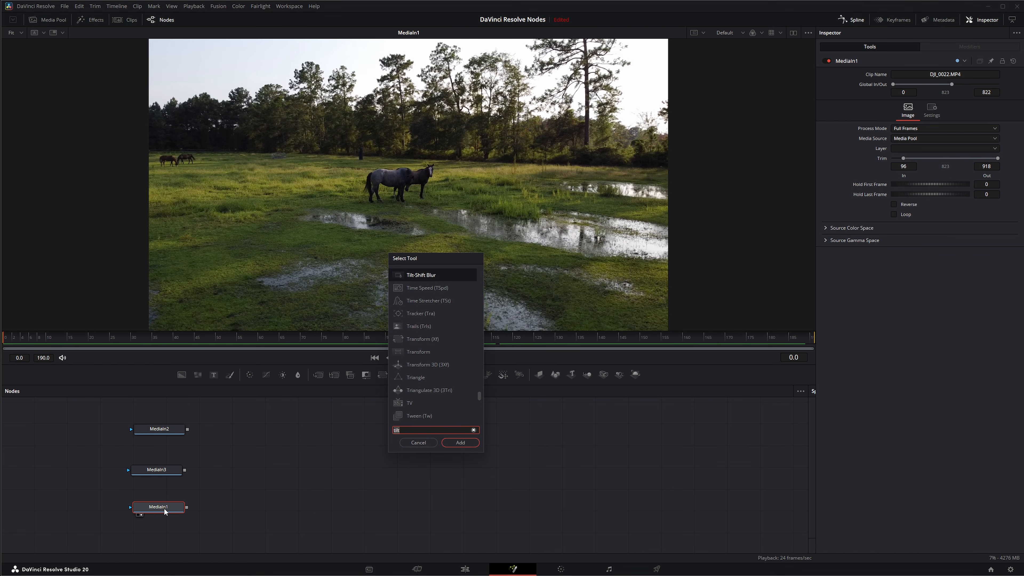
text(til)
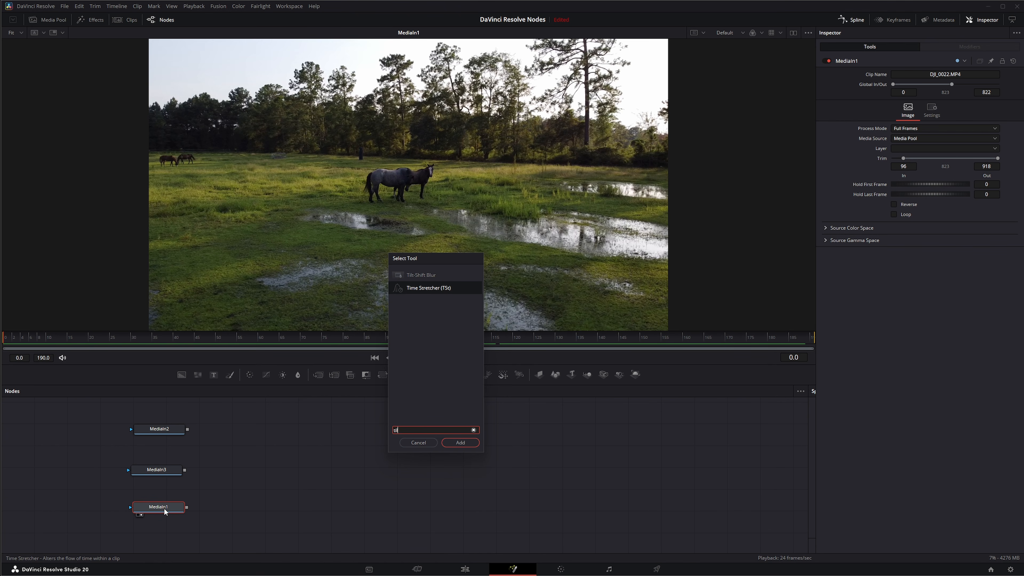
click(429, 276)
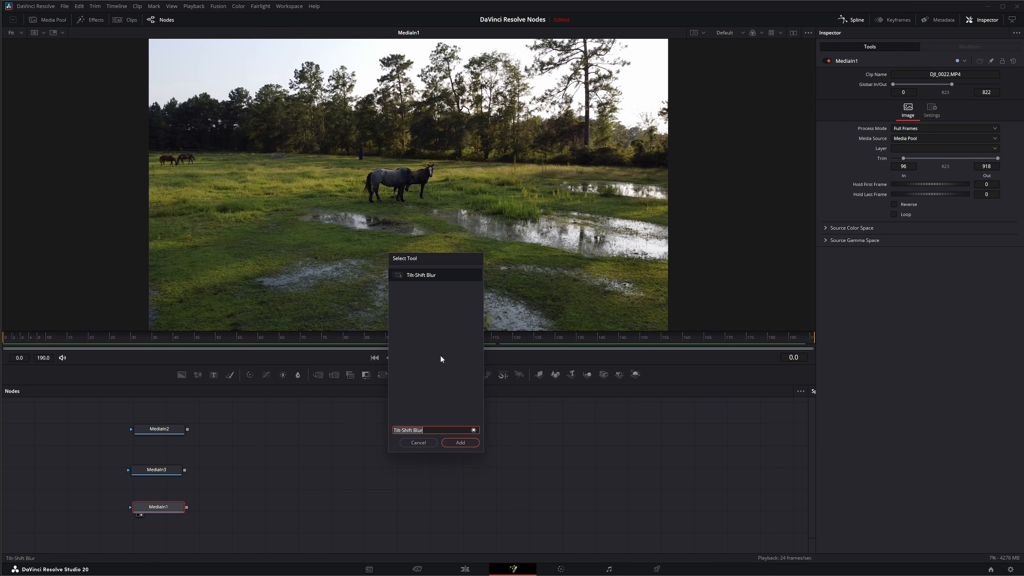
click(461, 442)
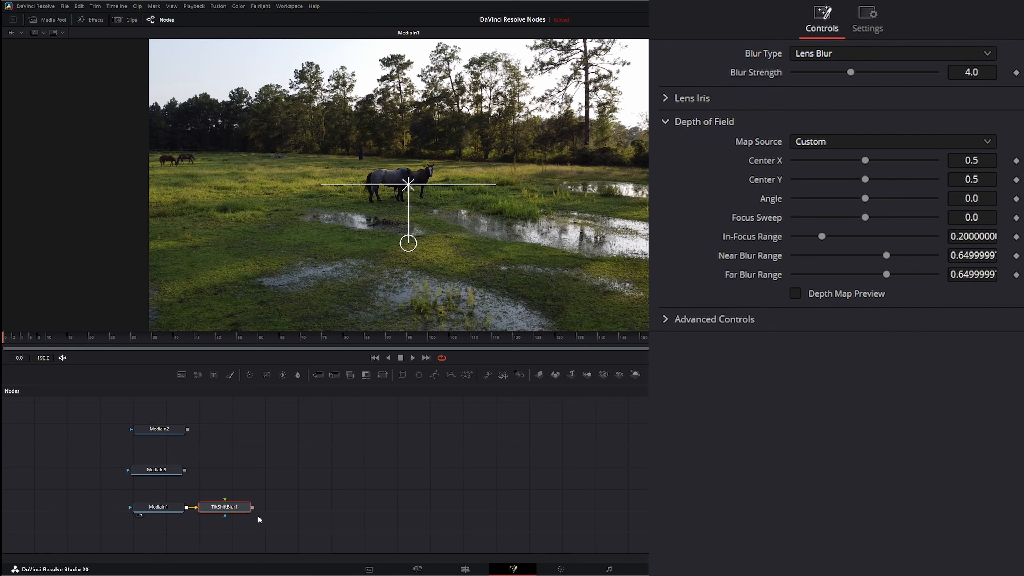
drag(217, 509, 232, 509)
key(2)
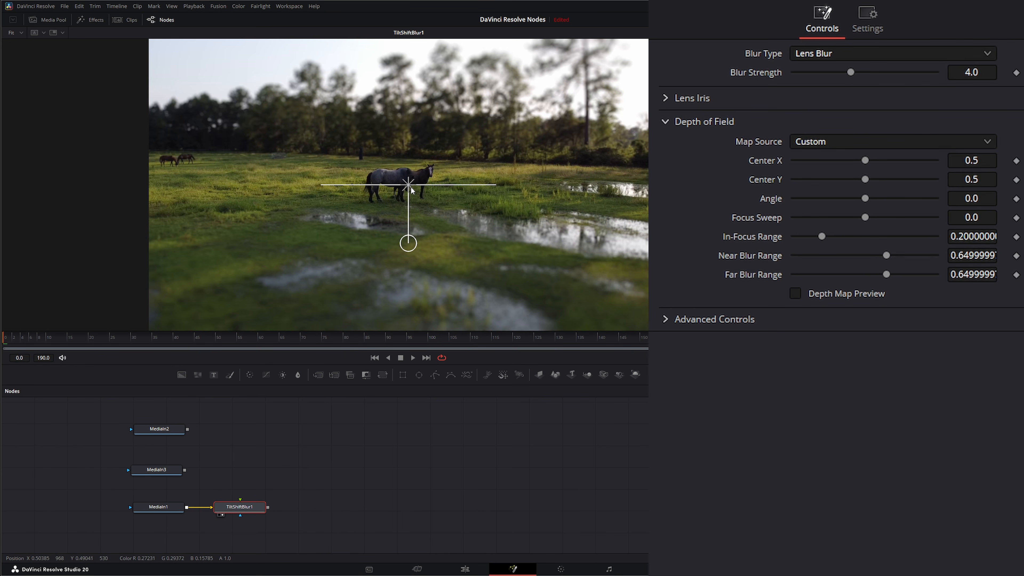
Step: Place the tilt-shift focus center on the two horses at about X 0.493 and Y 0.508, with the angle at 0
mouse_move(408, 186)
mouse_down()
mouse_move(318, 198)
mouse_move(292, 181)
mouse_move(314, 250)
mouse_move(438, 191)
mouse_move(504, 175)
mouse_move(355, 183)
mouse_move(409, 189)
mouse_move(410, 179)
mouse_up()
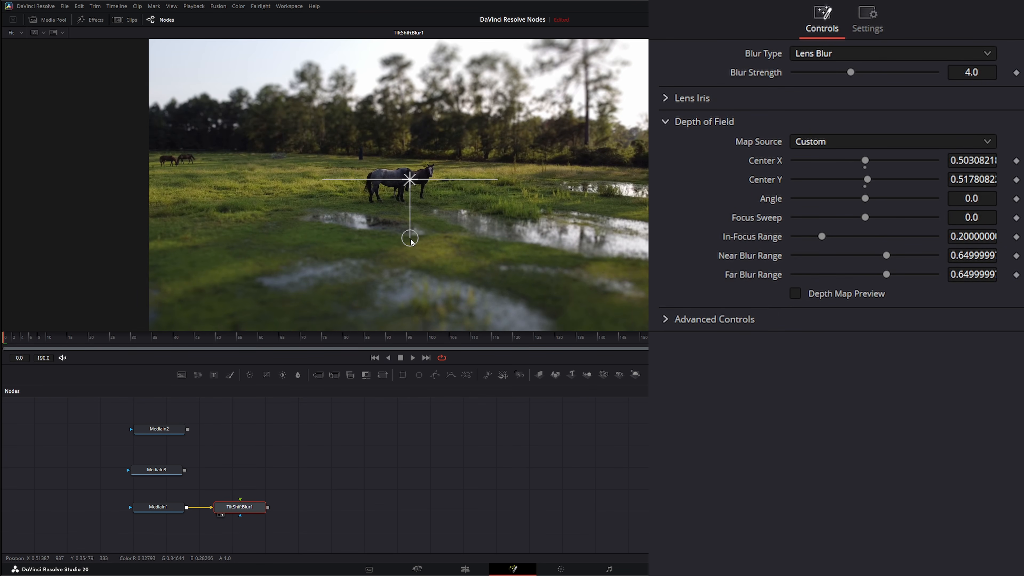
mouse_move(410, 238)
mouse_down()
mouse_move(430, 245)
mouse_move(376, 236)
mouse_move(437, 230)
mouse_move(423, 239)
mouse_up()
double_click(772, 199)
drag(410, 180, 408, 186)
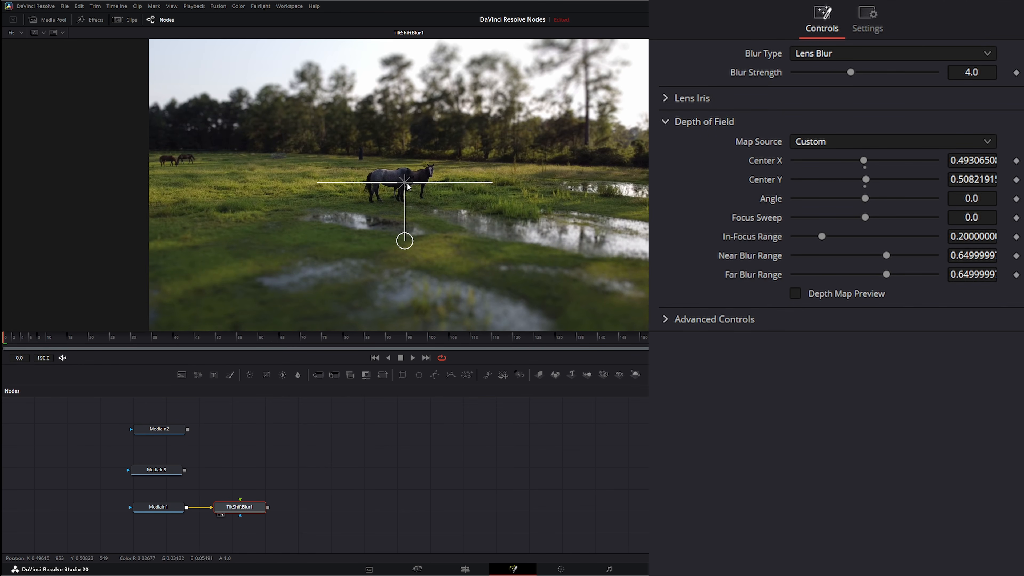
click(380, 473)
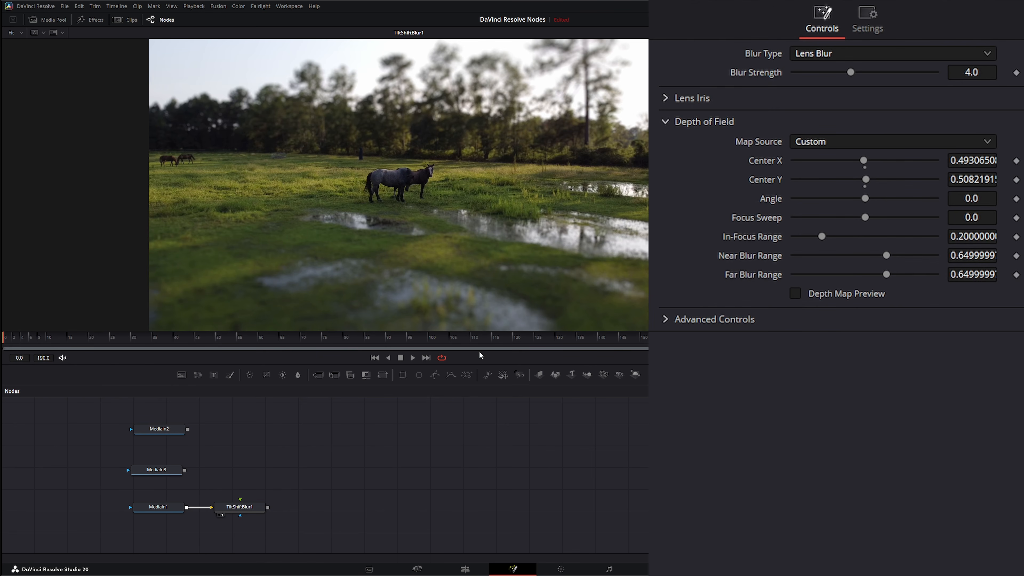
Step: Play back the clip with the tilt-shift blur and return to the first frame
click(414, 358)
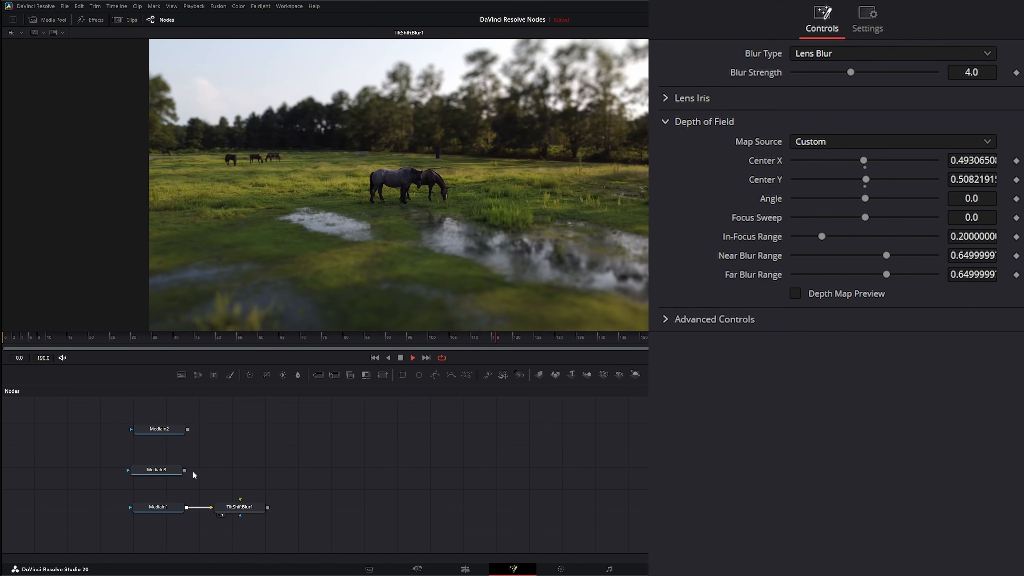
click(400, 358)
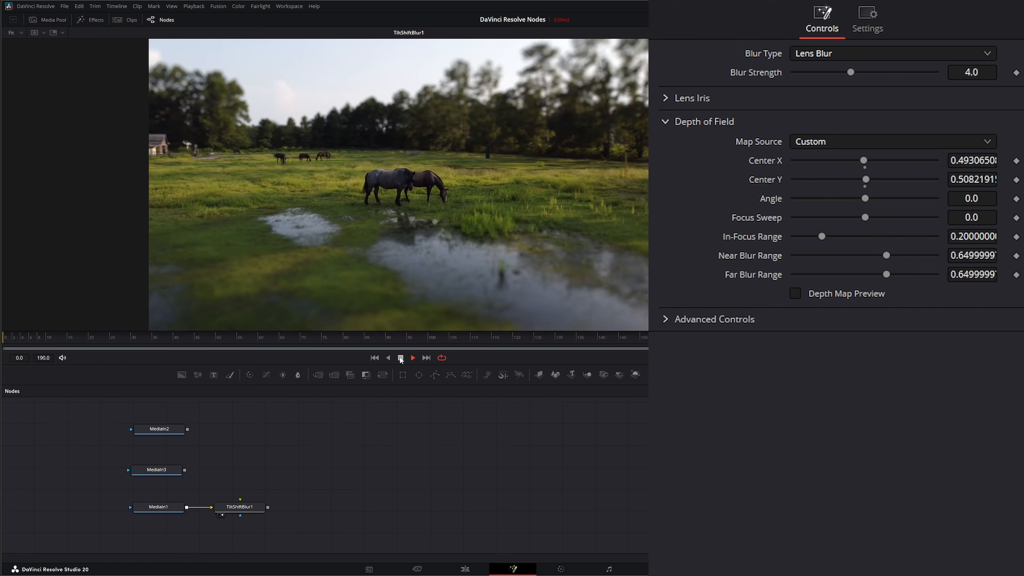
click(374, 358)
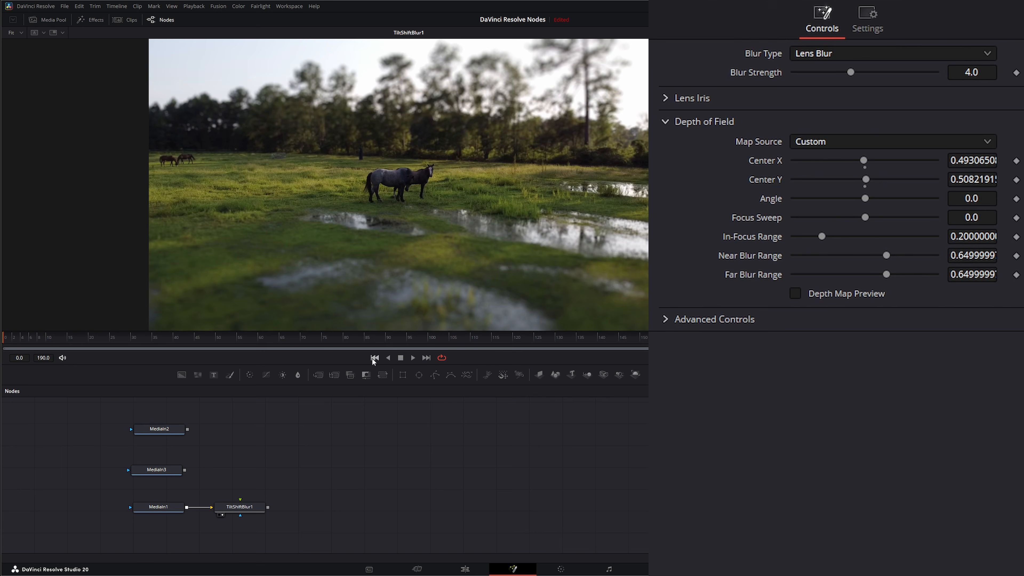
Step: Select the TiltShiftBlur1 node and compare the Lens Blur and Fast Blur (Square Iris) types, ending on the fast type
click(246, 508)
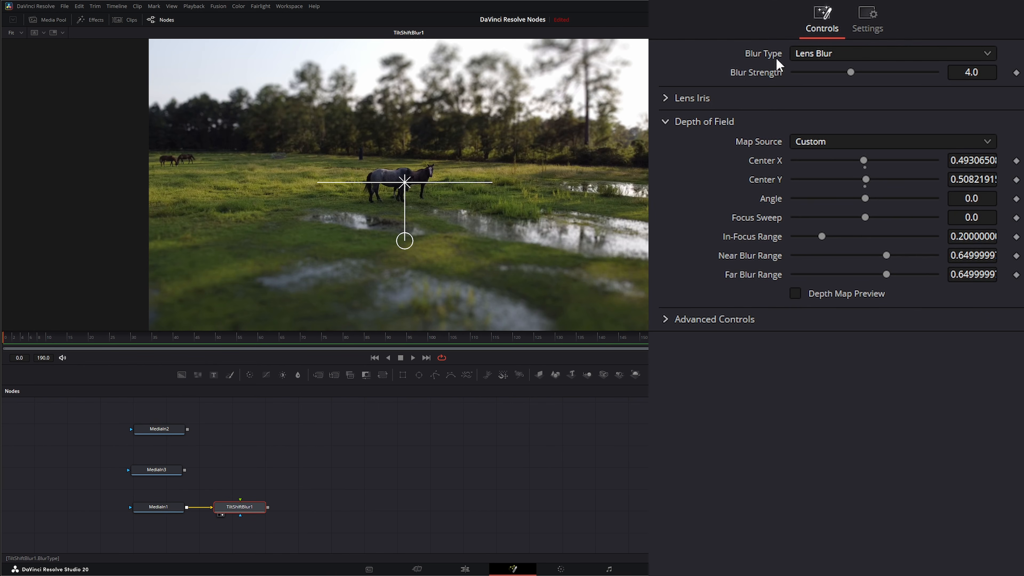
click(664, 98)
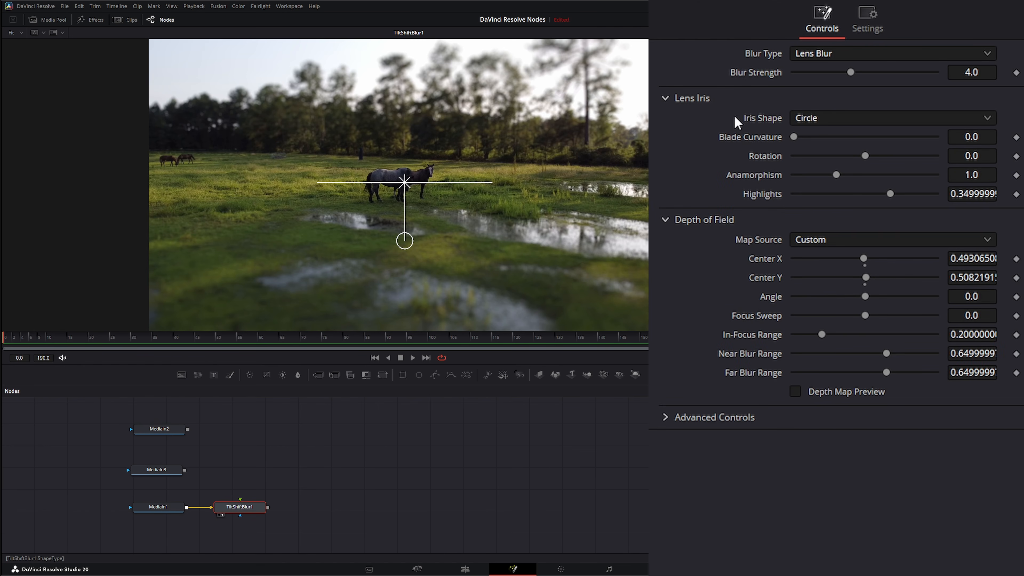
click(665, 98)
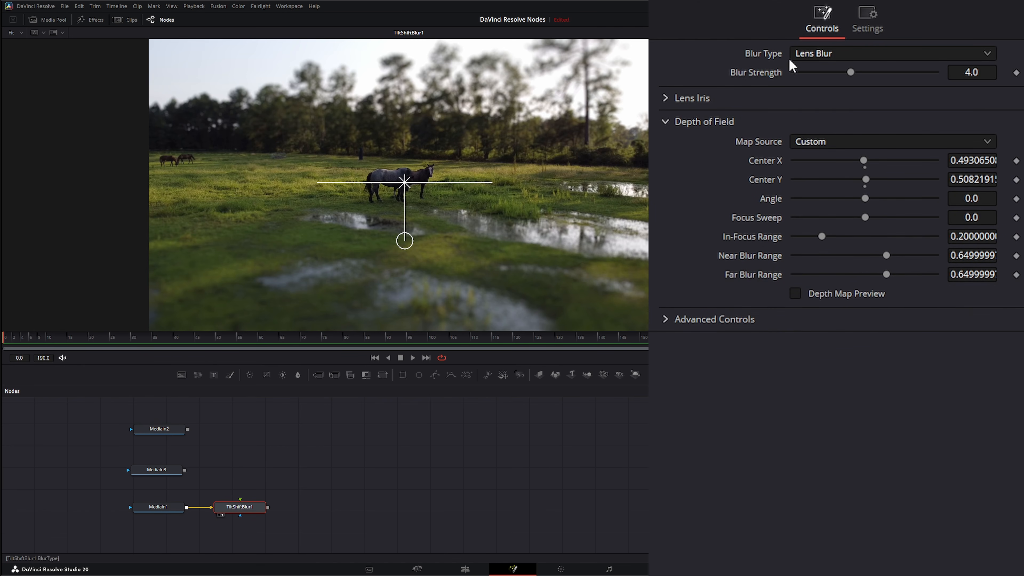
click(800, 55)
click(826, 73)
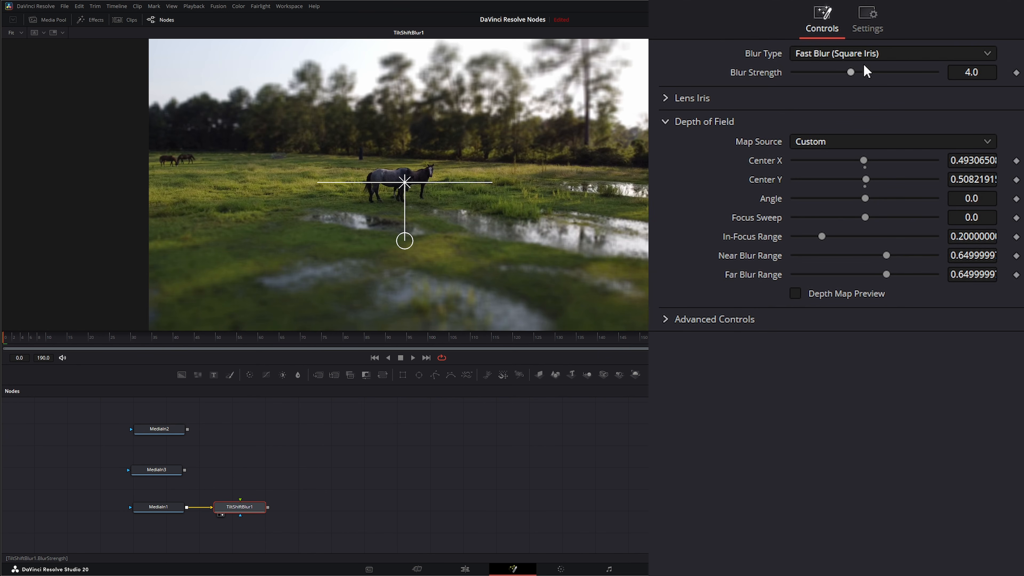
click(823, 57)
click(829, 91)
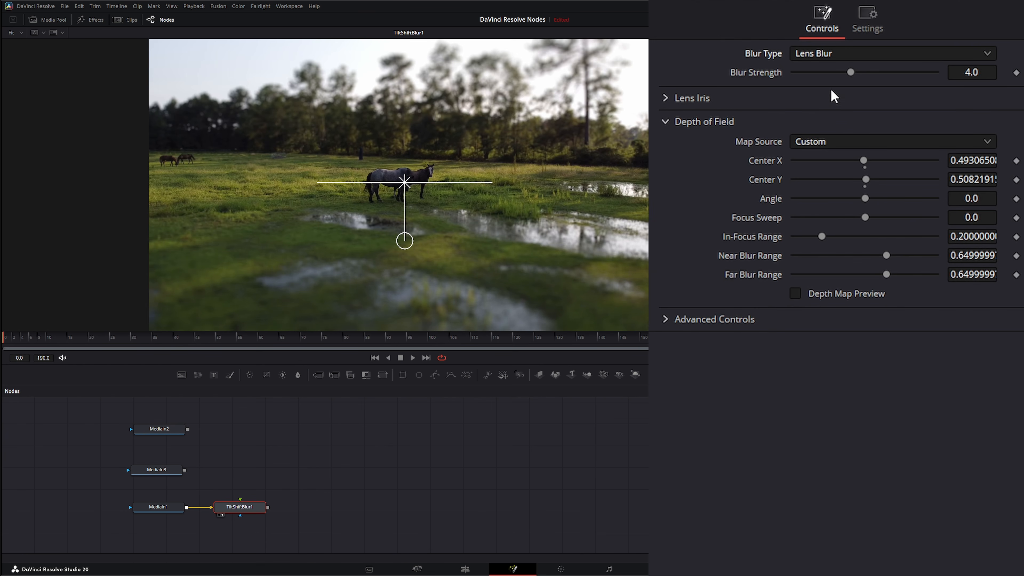
click(835, 56)
click(829, 74)
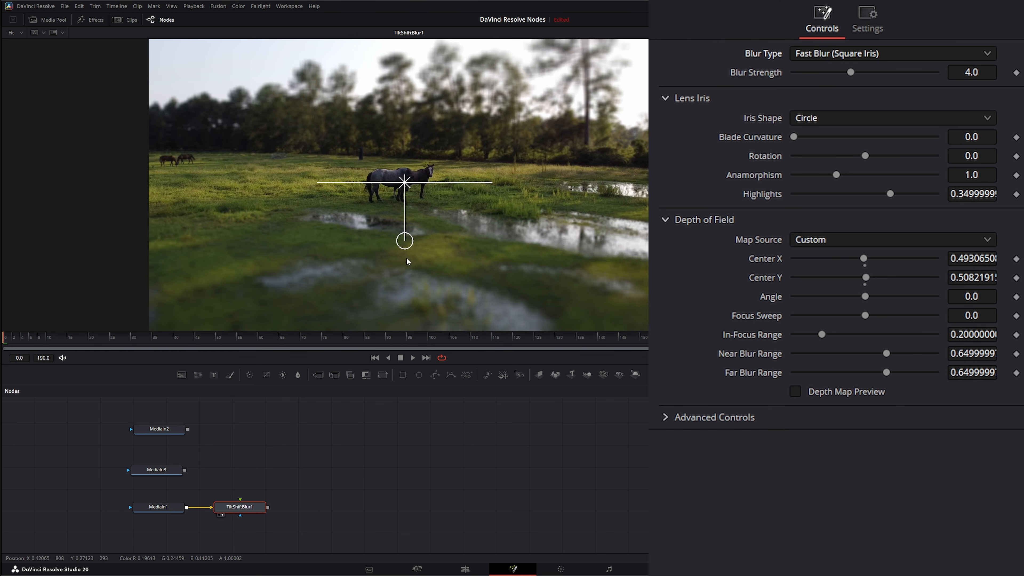
Step: Try the Square iris shape with Fast Blur and restore the shape to Circle
click(823, 119)
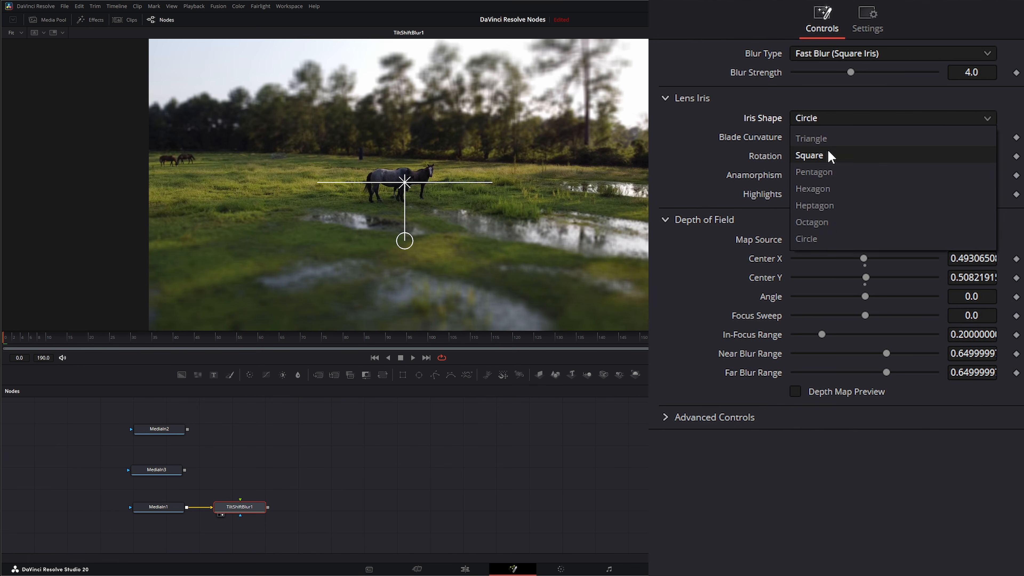
click(824, 149)
click(823, 118)
click(827, 238)
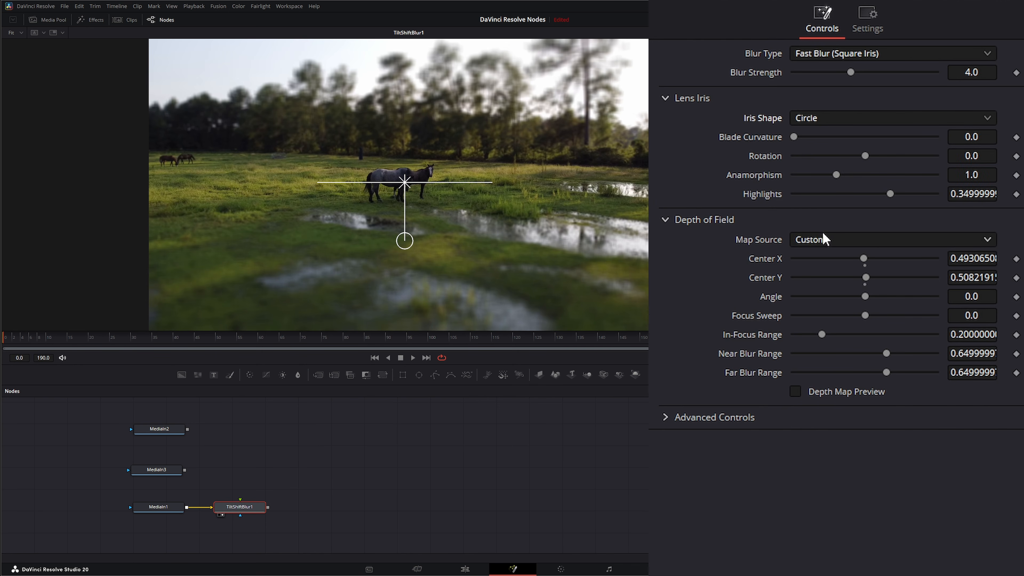
Step: Set the blur type to Lens Blur and the blur strength to 5.08
click(815, 56)
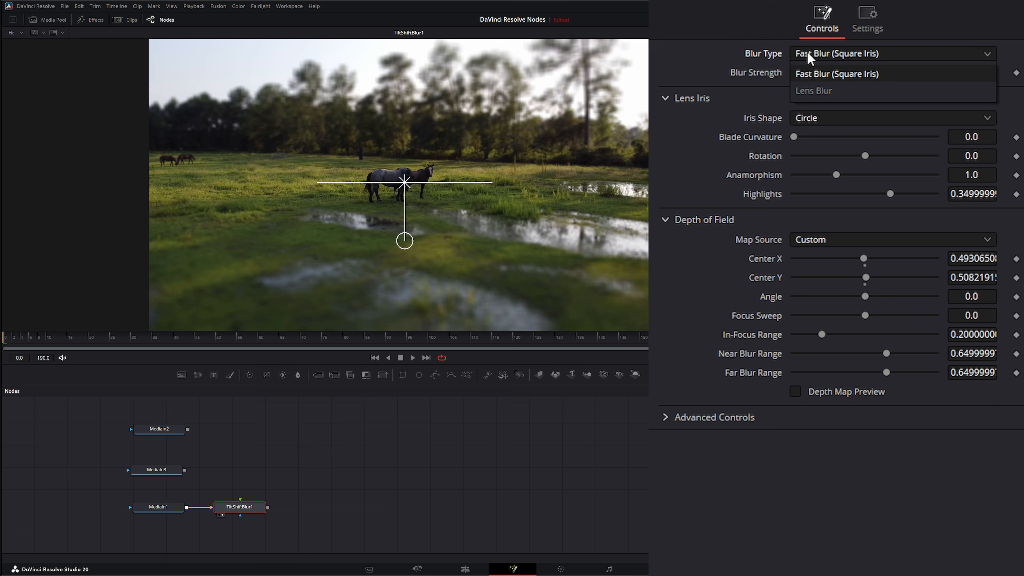
click(829, 91)
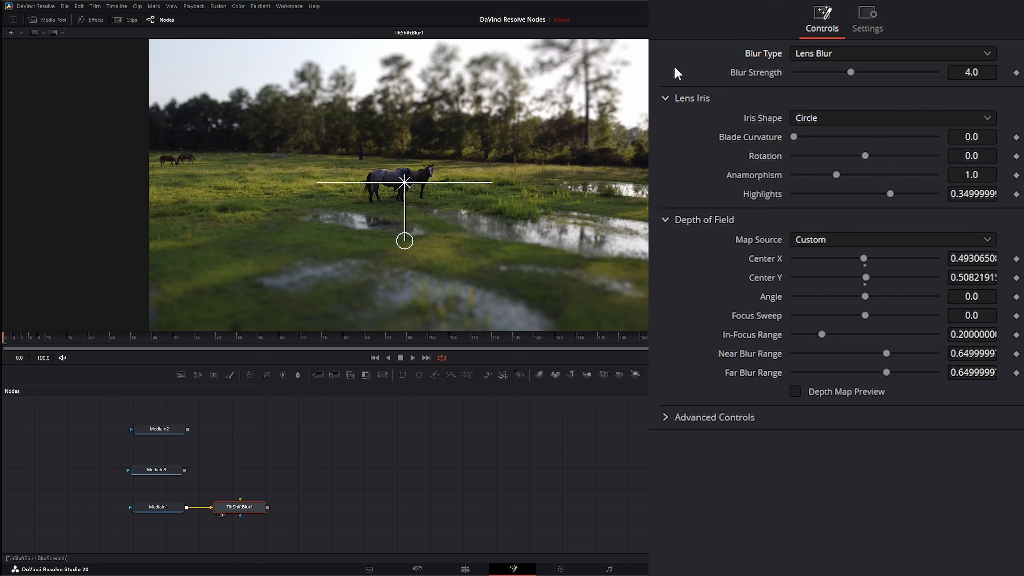
mouse_move(847, 74)
mouse_down()
mouse_move(927, 71)
mouse_move(866, 72)
mouse_up()
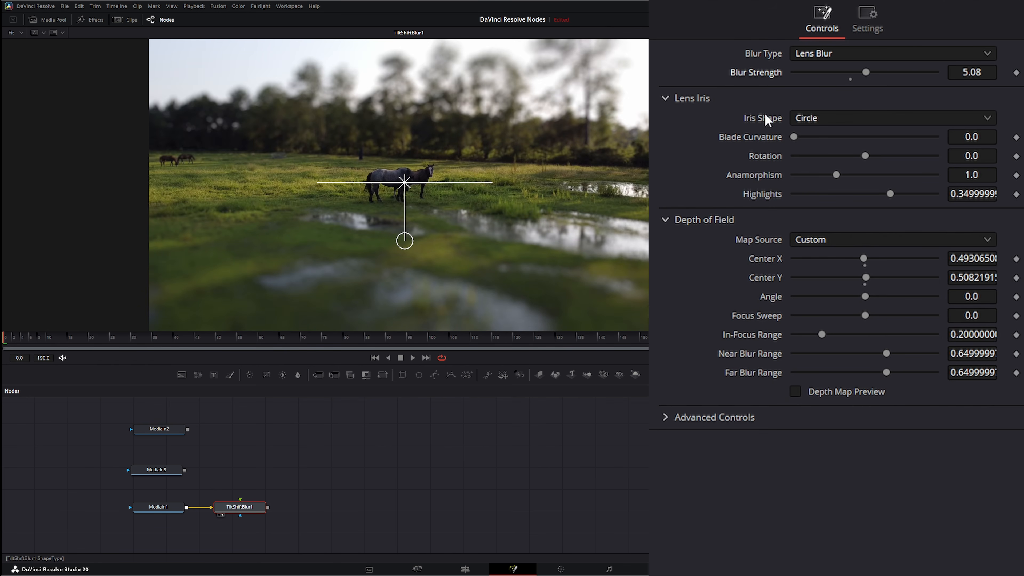
Step: Try each iris shape in turn from Triangle through Octagon, ending on Circle
click(821, 118)
click(823, 140)
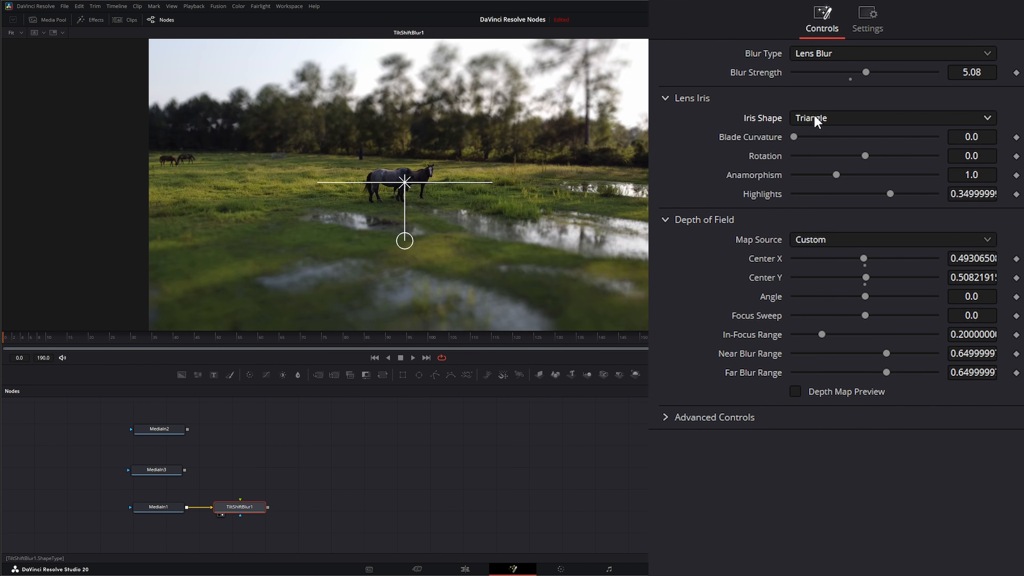
click(814, 116)
click(823, 152)
click(812, 119)
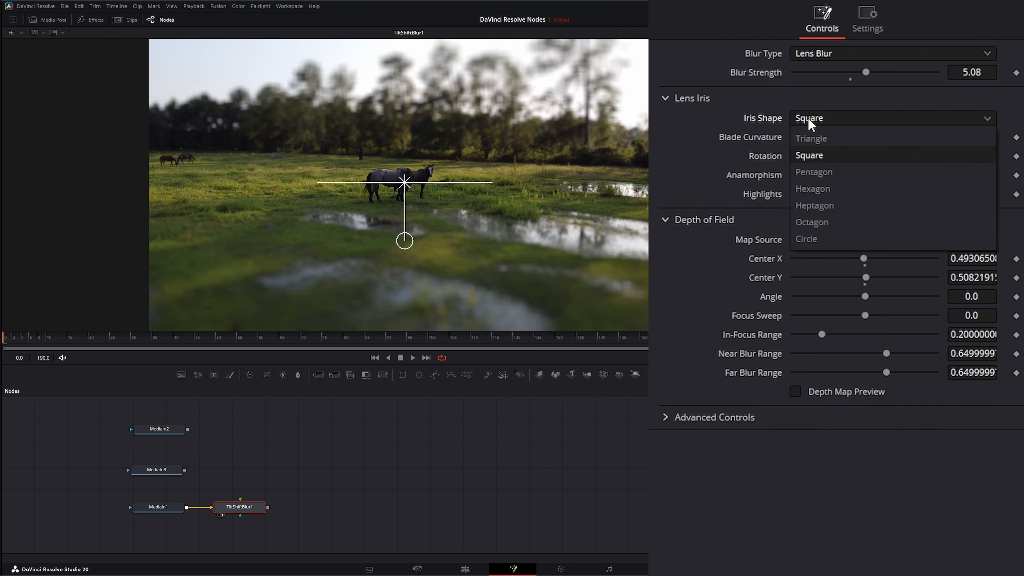
click(827, 172)
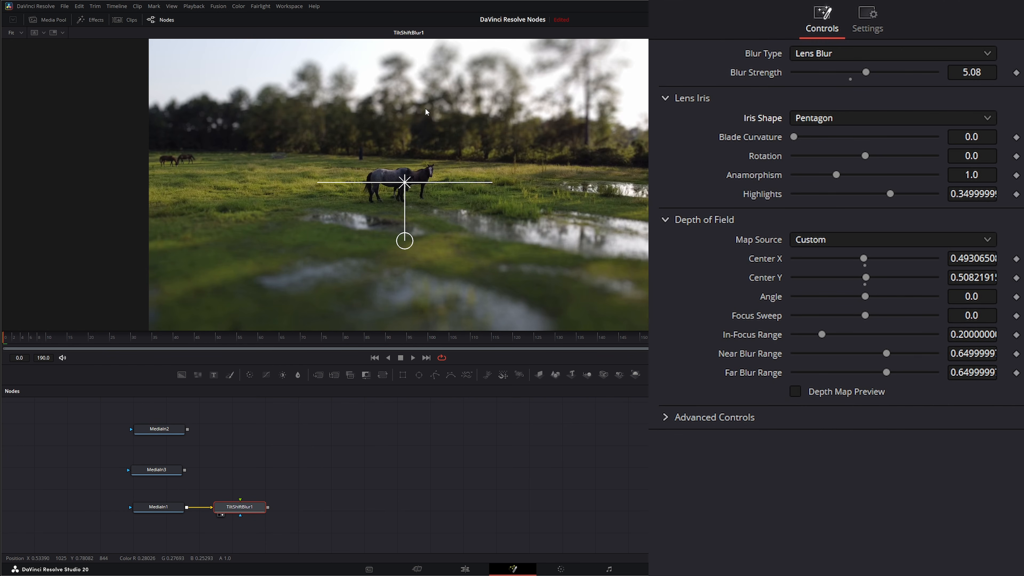
click(817, 121)
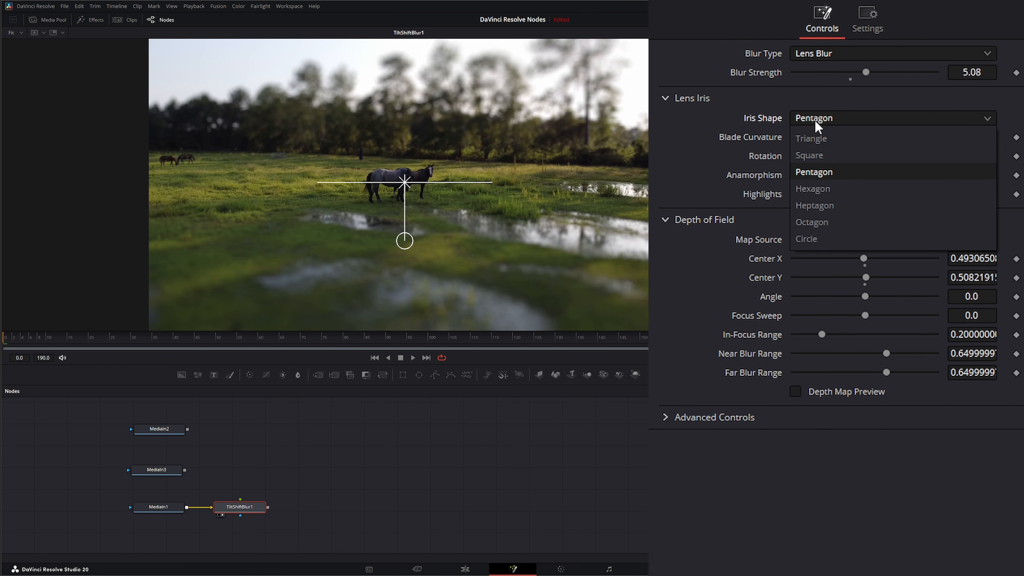
click(832, 189)
click(827, 122)
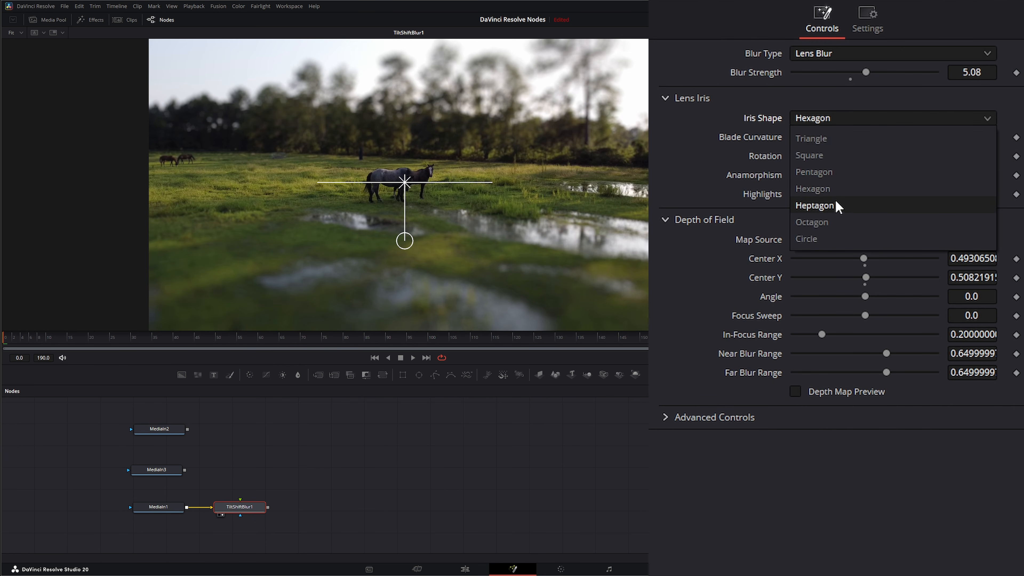
click(834, 201)
click(828, 118)
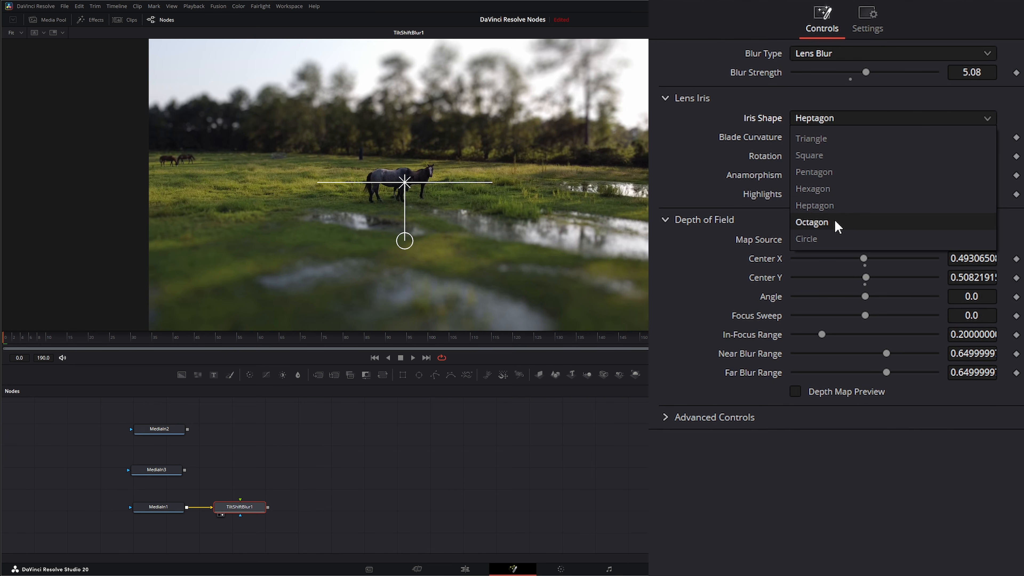
click(834, 218)
click(825, 123)
click(828, 241)
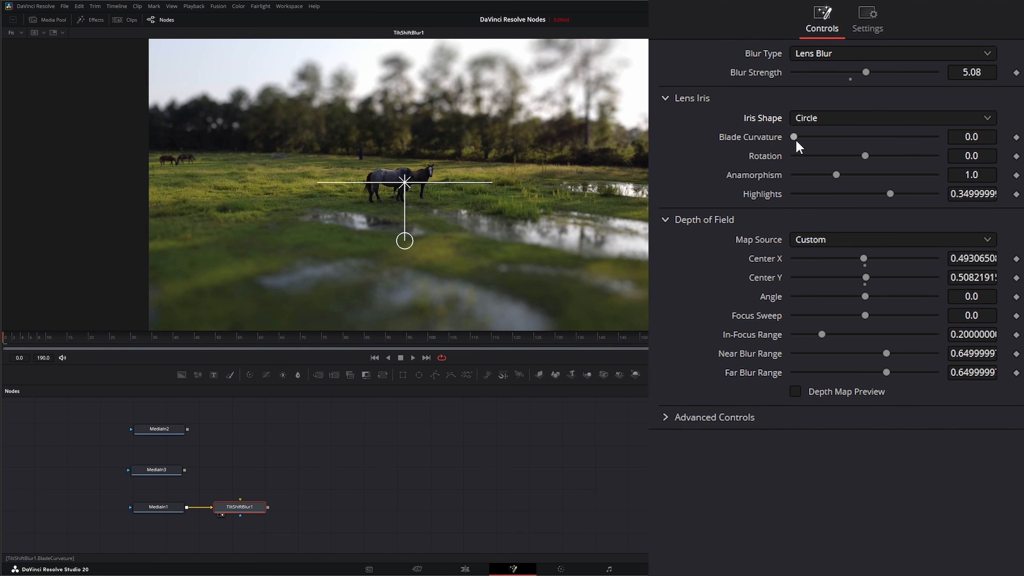
Step: Set the iris shape to Hexagon and test the blade curvature, leaving it at about 0.005
click(812, 118)
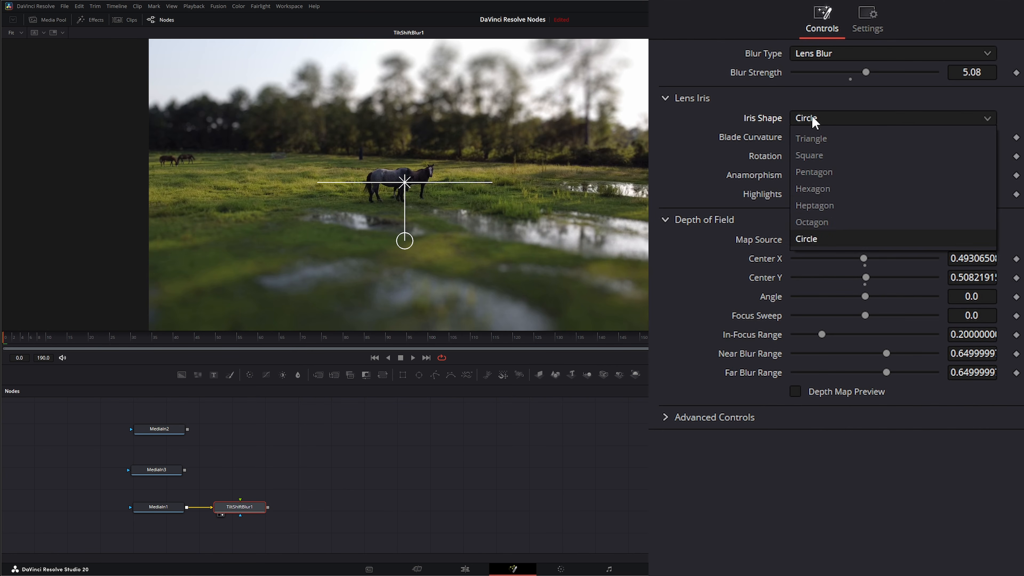
click(830, 190)
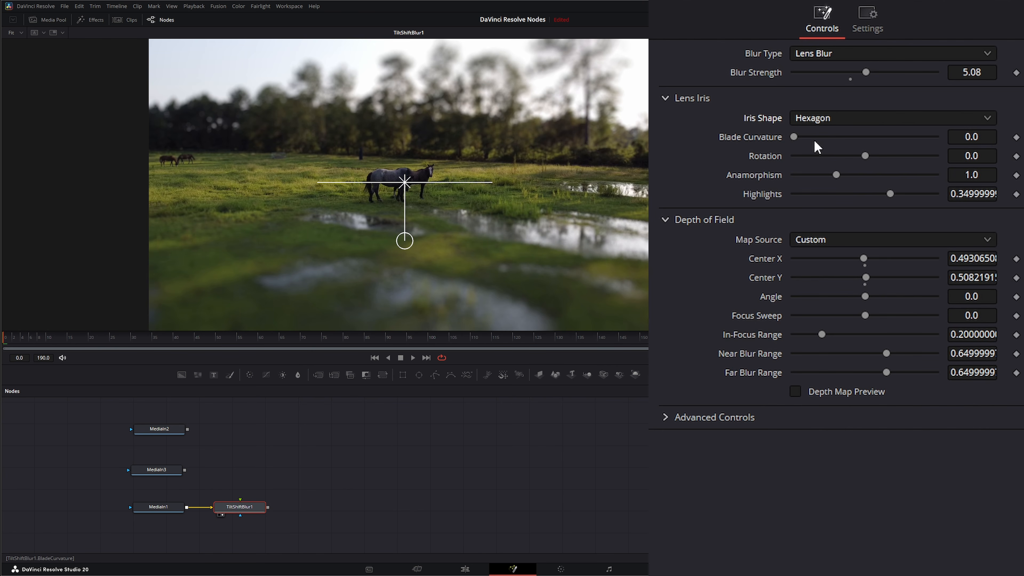
drag(794, 137, 892, 137)
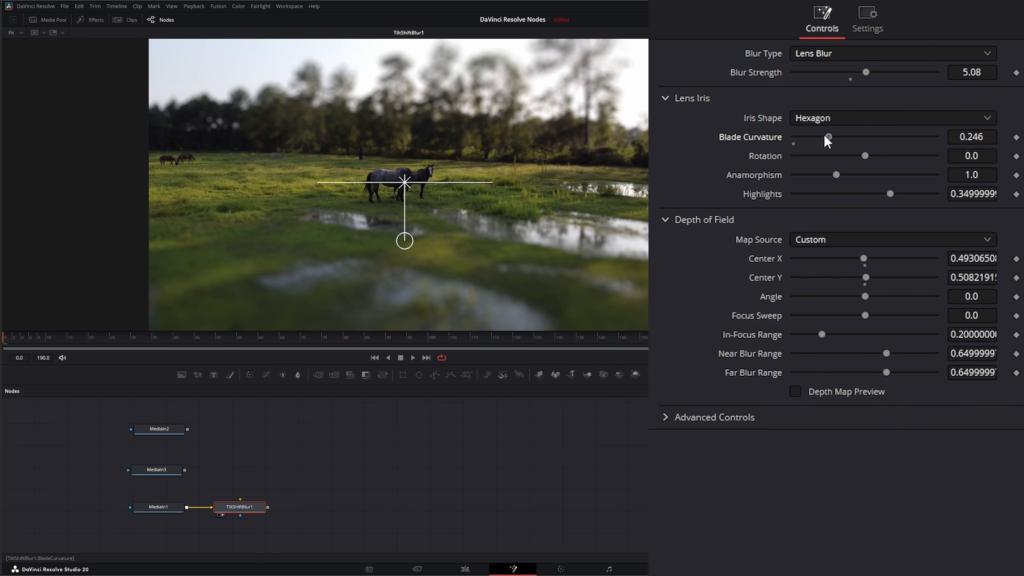
drag(824, 136, 791, 141)
Step: Set the iris rotation to -4.0 and the highlights to 0.25, with anamorphism reset to its default of 1.0
drag(864, 155, 829, 178)
double_click(776, 173)
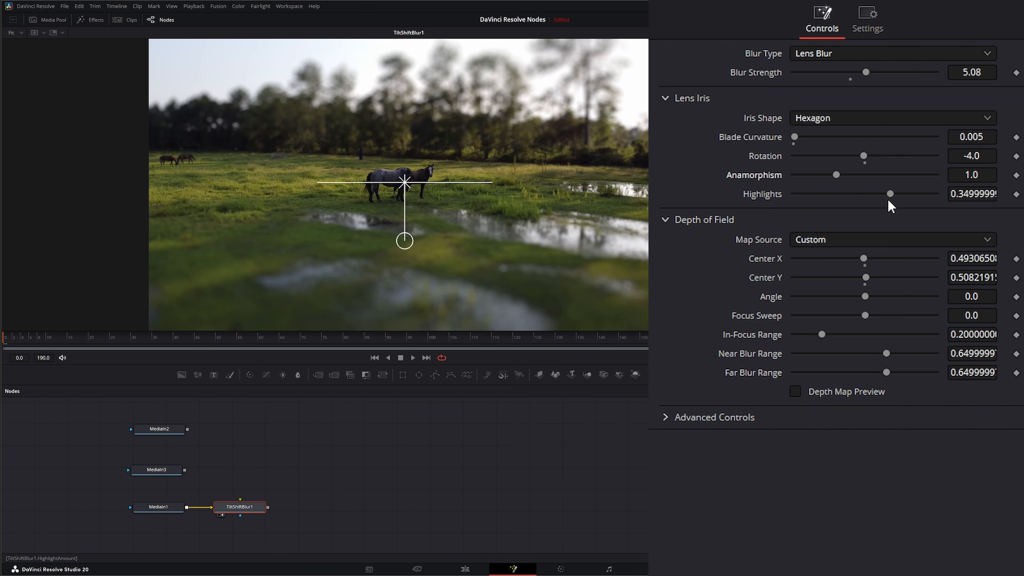
mouse_move(892, 193)
mouse_down()
mouse_move(928, 193)
mouse_move(828, 195)
mouse_move(930, 194)
mouse_move(860, 194)
mouse_move(906, 193)
mouse_move(884, 195)
mouse_up()
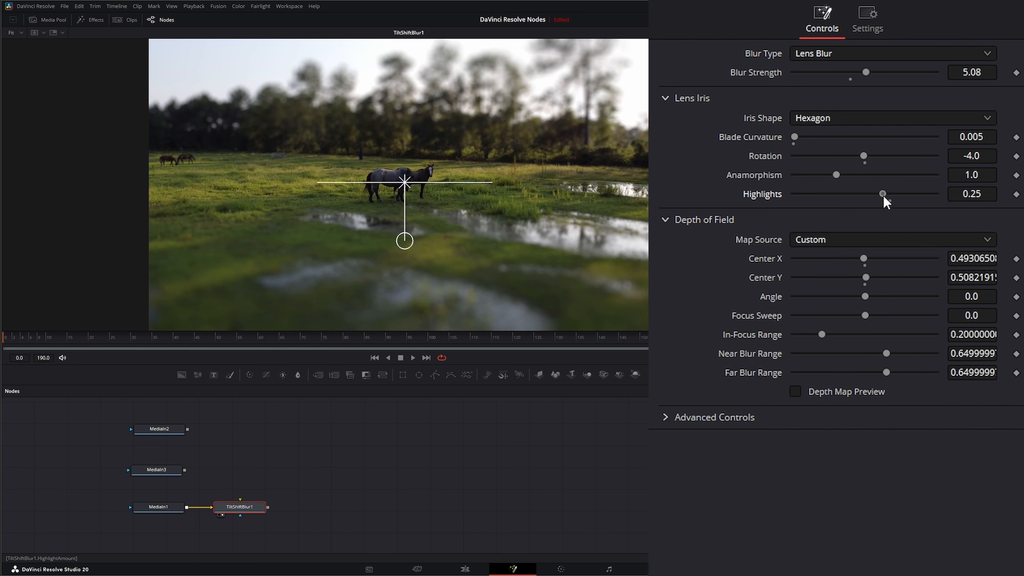
Step: Return the lens iris to a Circle shape with blade curvature 0.0, rotation 0.0 and highlights about 0.35, and collapse its settings
click(813, 122)
click(834, 236)
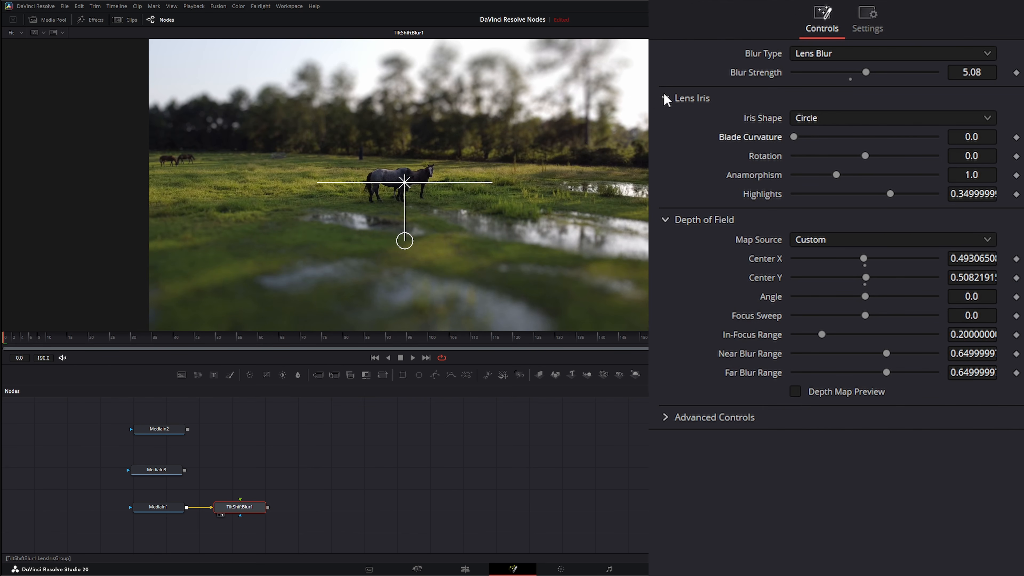
click(665, 98)
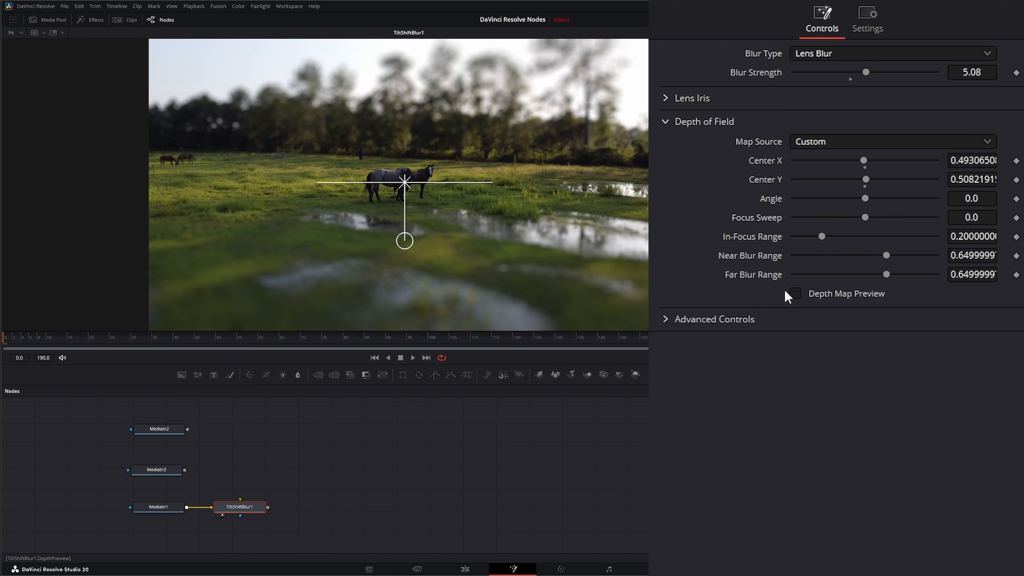
Step: Using the depth map preview, set Focus Sweep to 0.06, In-Focus Range to 0.305, Far Blur Range to 0.599 and the centre to 0.5, 0.492
click(797, 294)
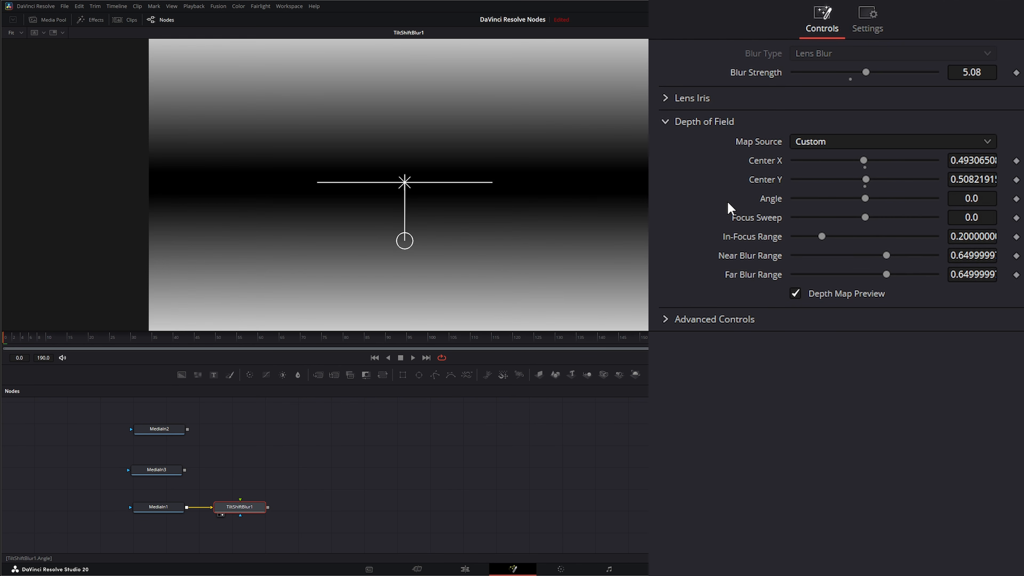
drag(864, 218, 880, 275)
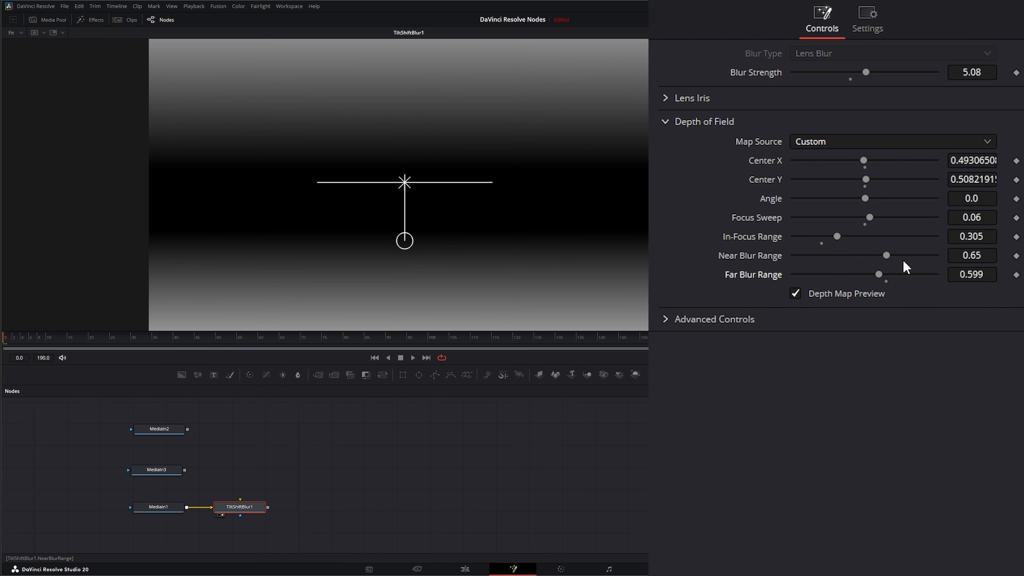
drag(855, 163, 859, 199)
double_click(773, 198)
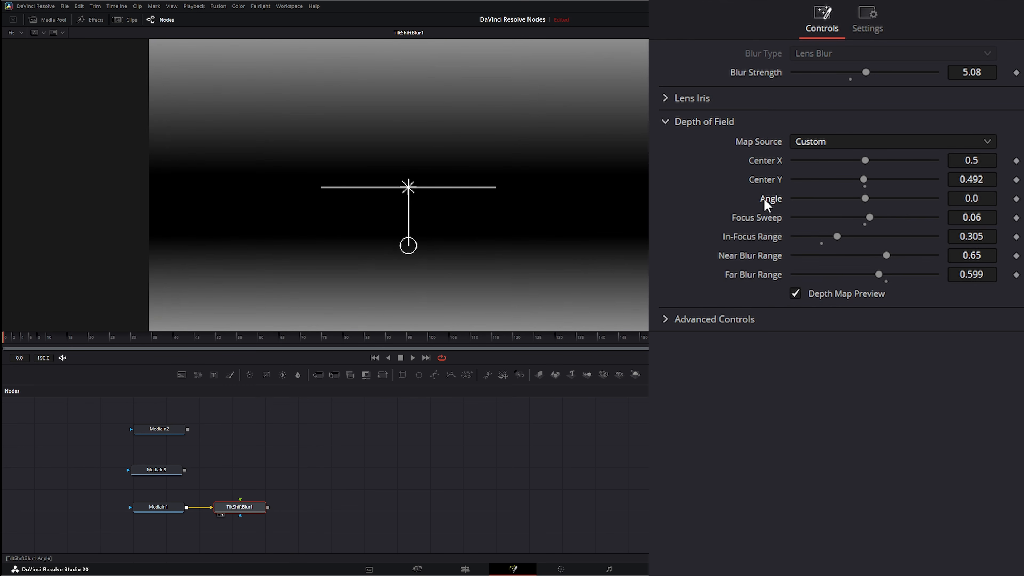
click(797, 294)
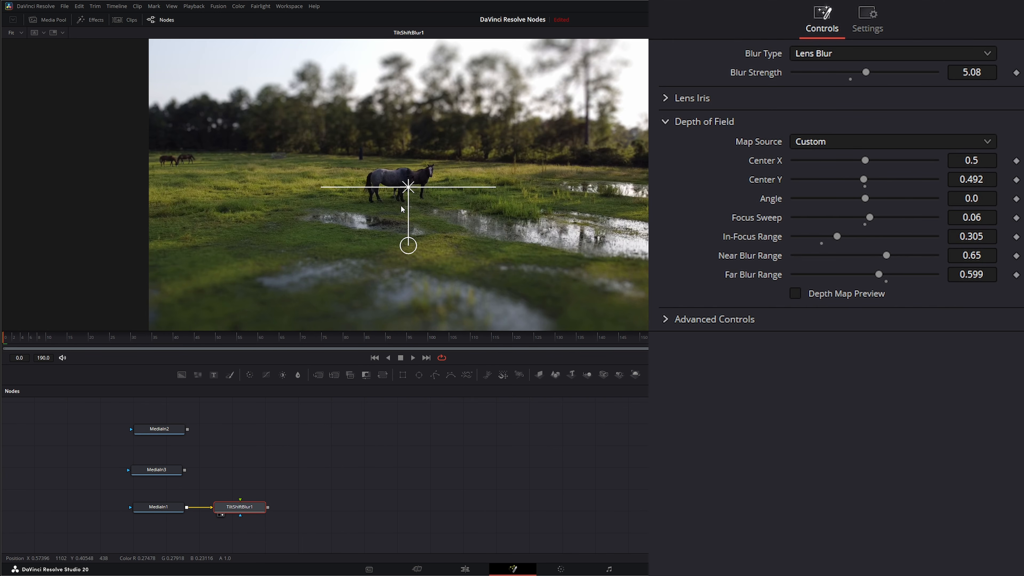
Step: Centre the focus on the horses at about 0.505, 0.541, with In-Focus Range 0.15, Near Blur Range 0.658 and Far Blur Range 0.642
drag(410, 191, 411, 186)
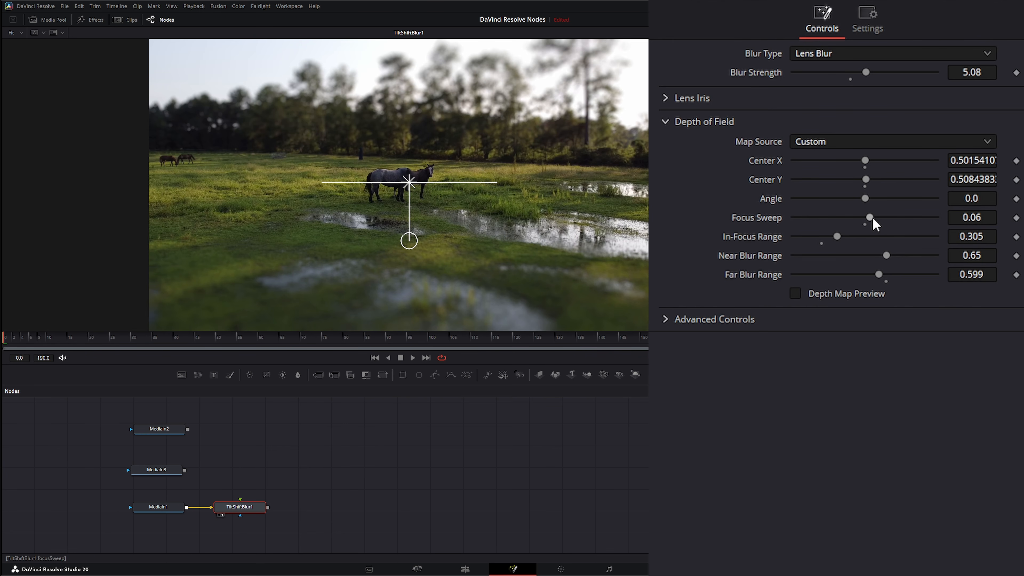
drag(837, 237, 815, 236)
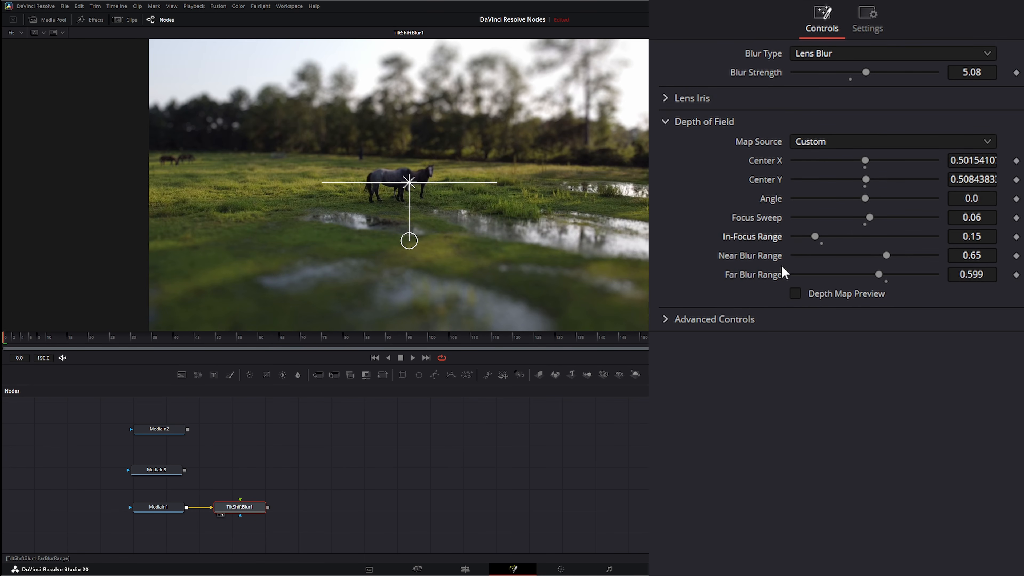
drag(409, 184, 411, 174)
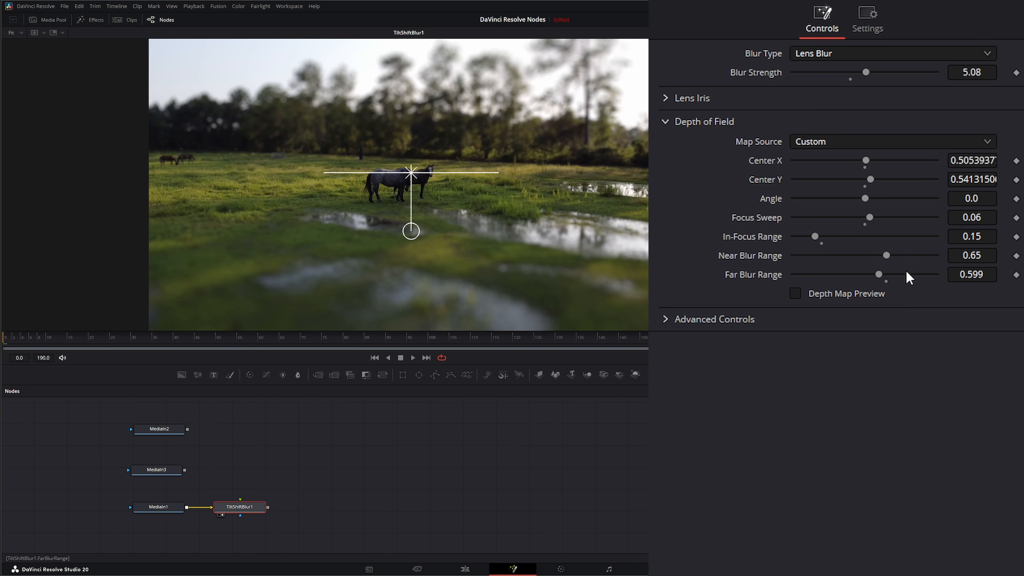
mouse_move(888, 254)
mouse_down()
mouse_move(910, 254)
mouse_move(888, 255)
mouse_move(864, 274)
mouse_move(886, 273)
mouse_up()
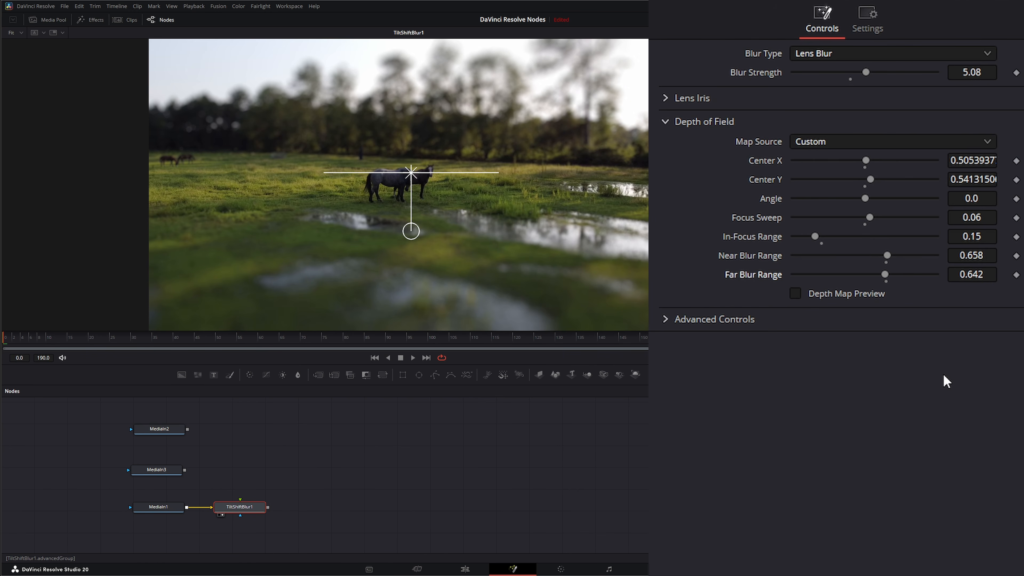
Step: Play back the blurred horse clip without the on-screen controls and return to the first frame
click(440, 450)
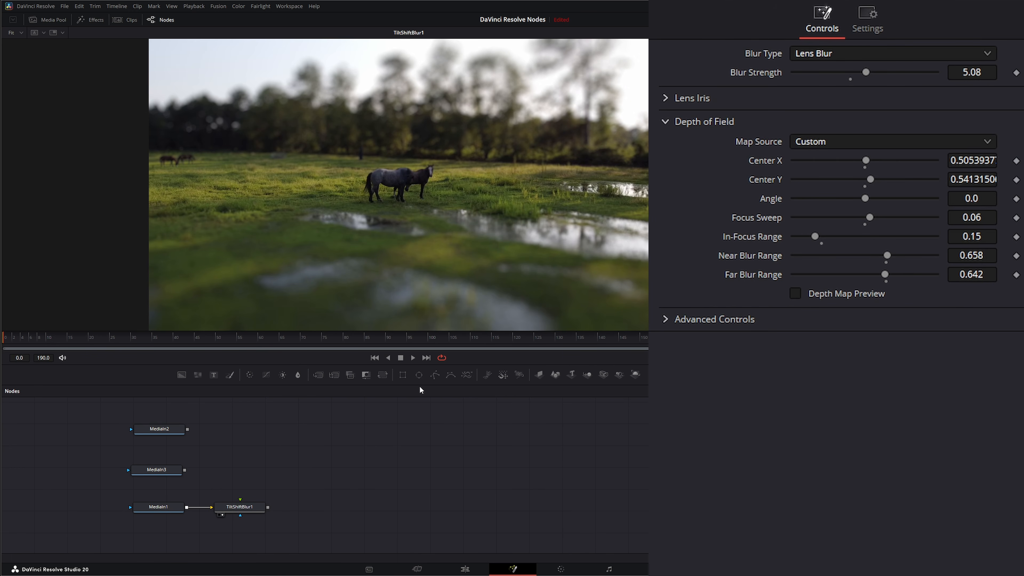
click(413, 358)
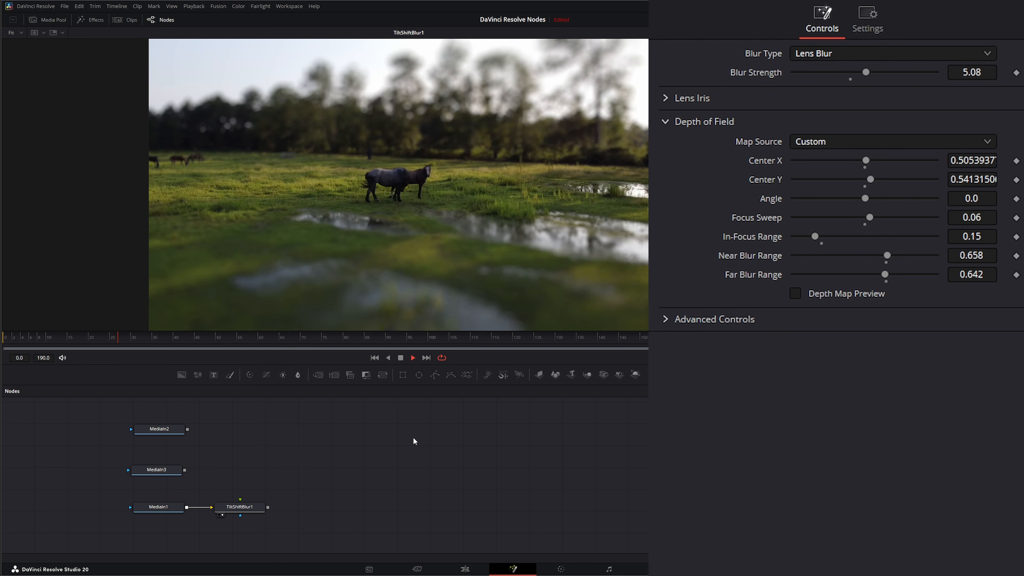
click(374, 358)
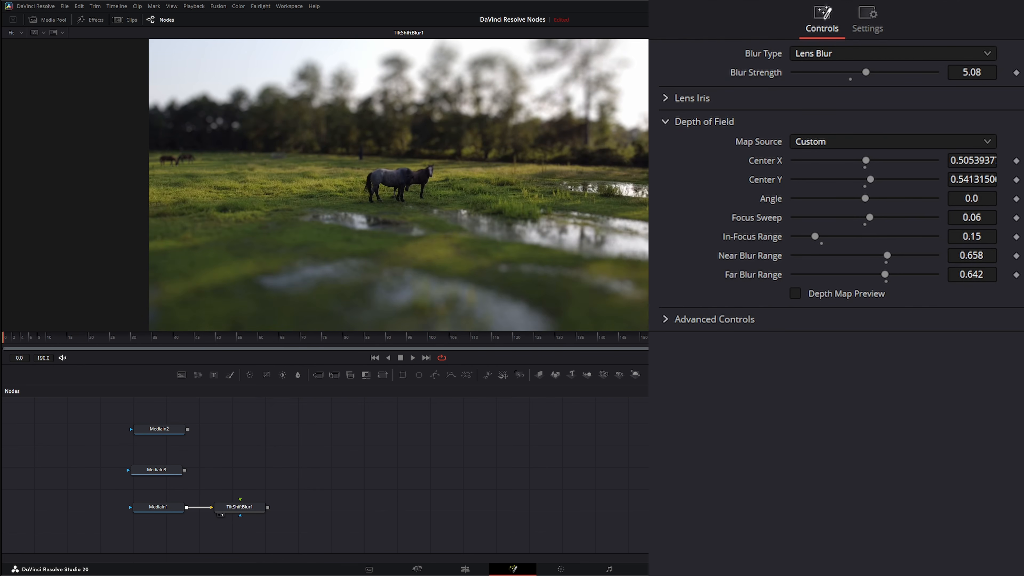
Step: Collapse the depth of field settings and examine the advanced controls of the horse clip's Tilt-Shift Blur node
click(665, 121)
click(665, 146)
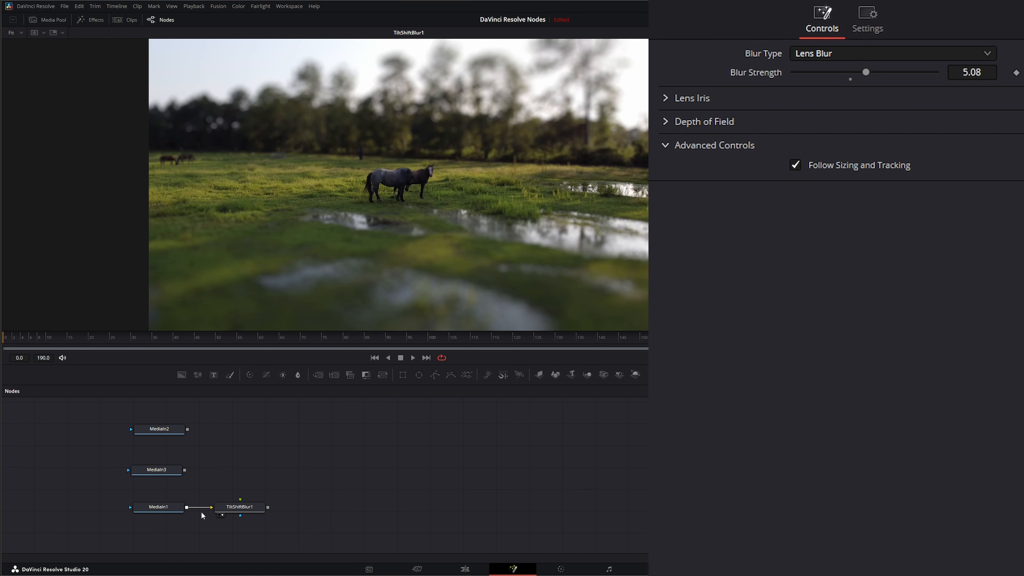
drag(269, 507, 464, 504)
click(245, 508)
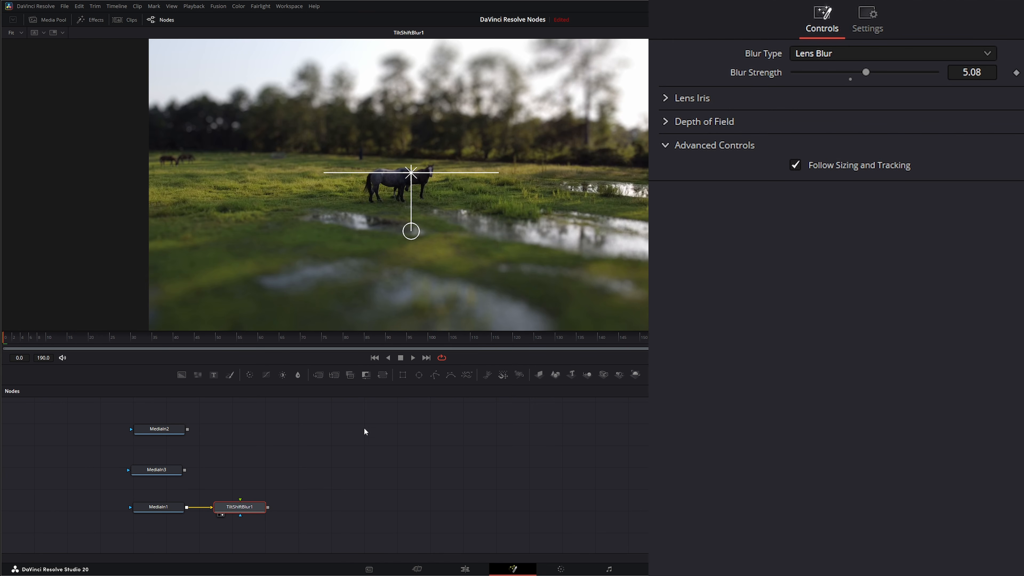
Step: Shift the focus centre down to the foreground puddle and back onto the horses, and collapse the advanced controls
drag(411, 173, 338, 228)
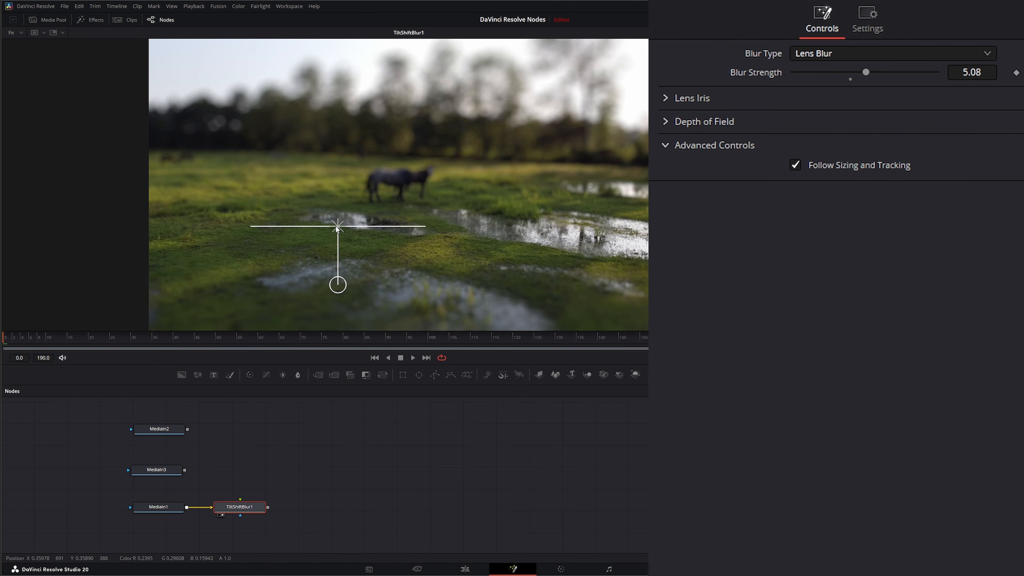
drag(338, 229, 414, 169)
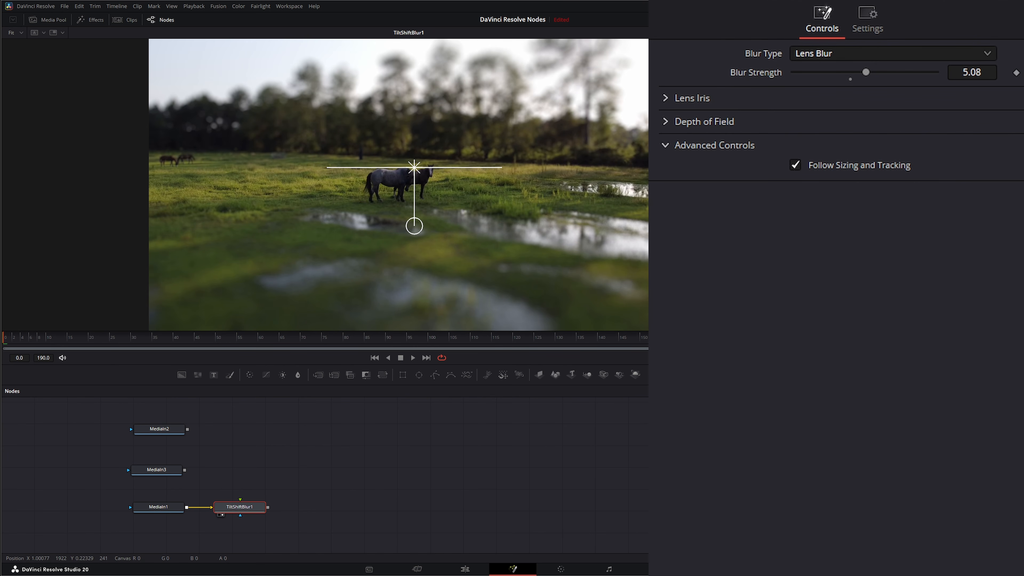
click(665, 146)
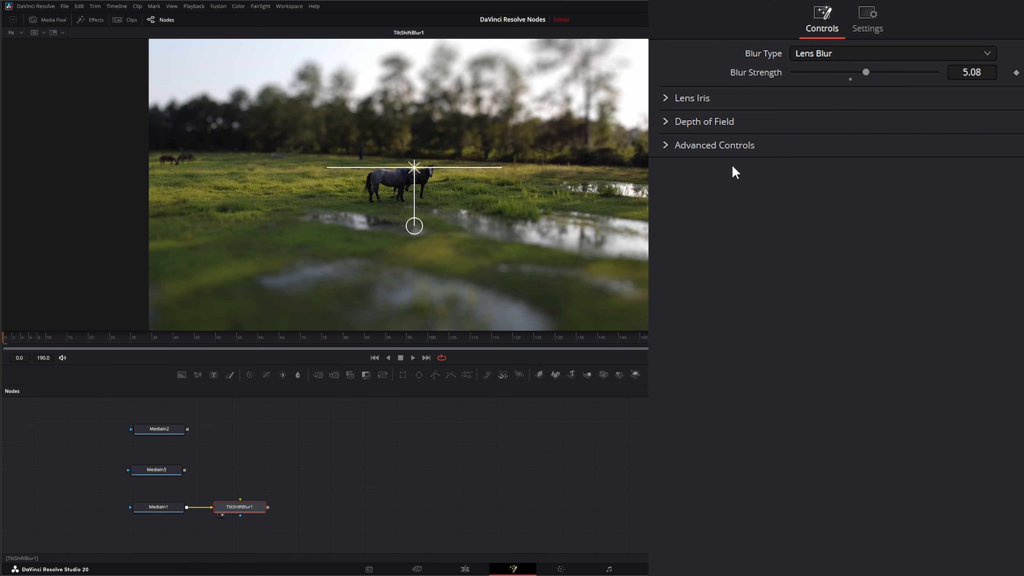
Step: Show the aerial neighborhood clip MediaIn3 in the viewer and scrub through its frames back to the start
click(158, 507)
click(175, 471)
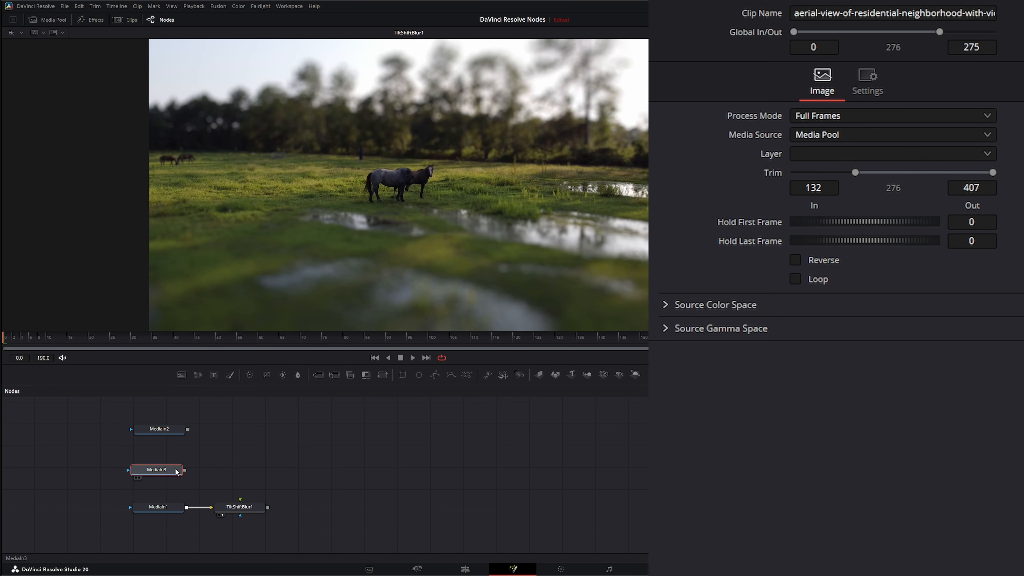
key(1)
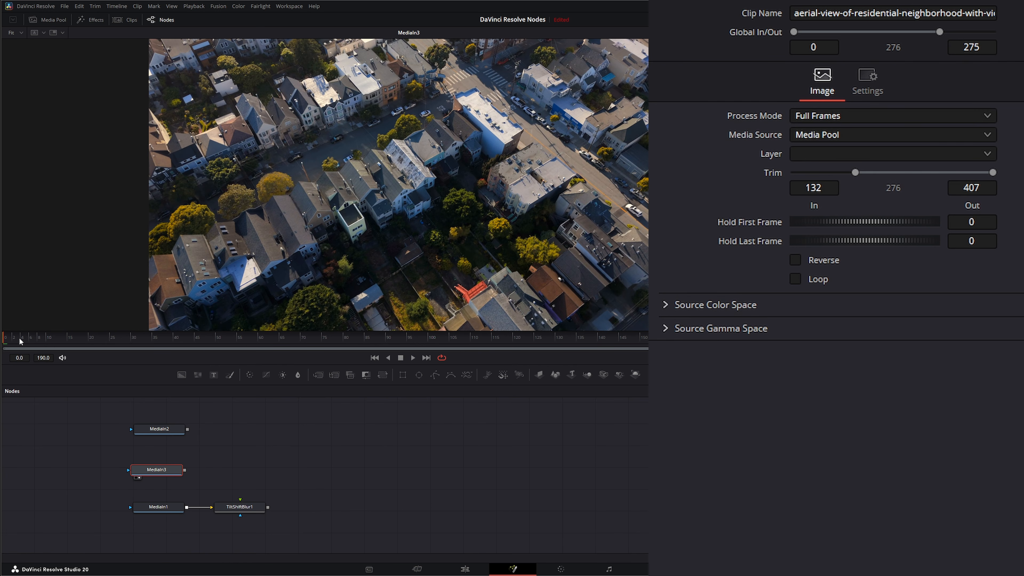
mouse_move(20, 338)
mouse_down()
mouse_move(665, 340)
mouse_move(3, 343)
mouse_up()
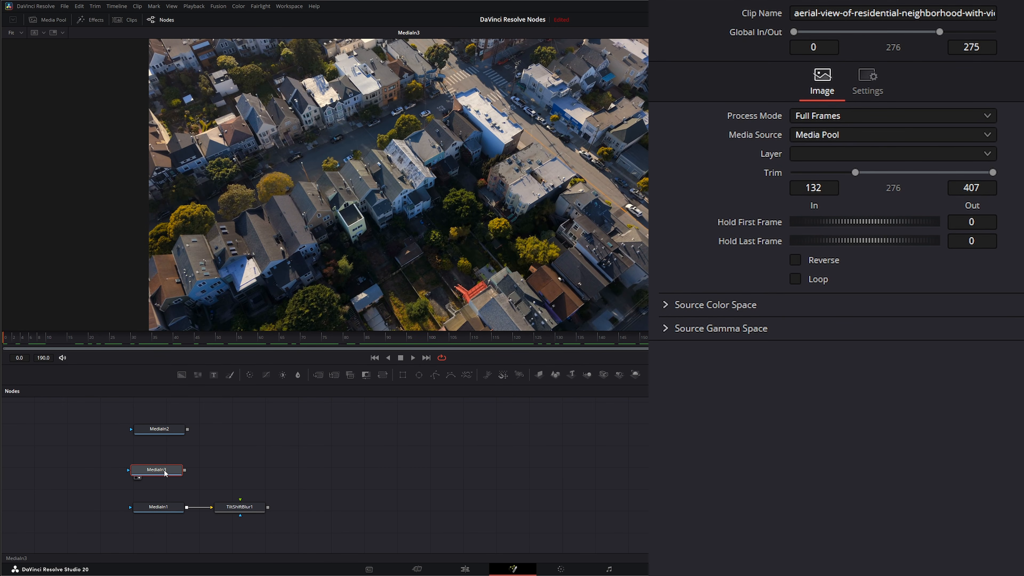
Step: Add a Tilt-Shift Blur node after MediaIn3 and show its result in the viewer
key(shift+space)
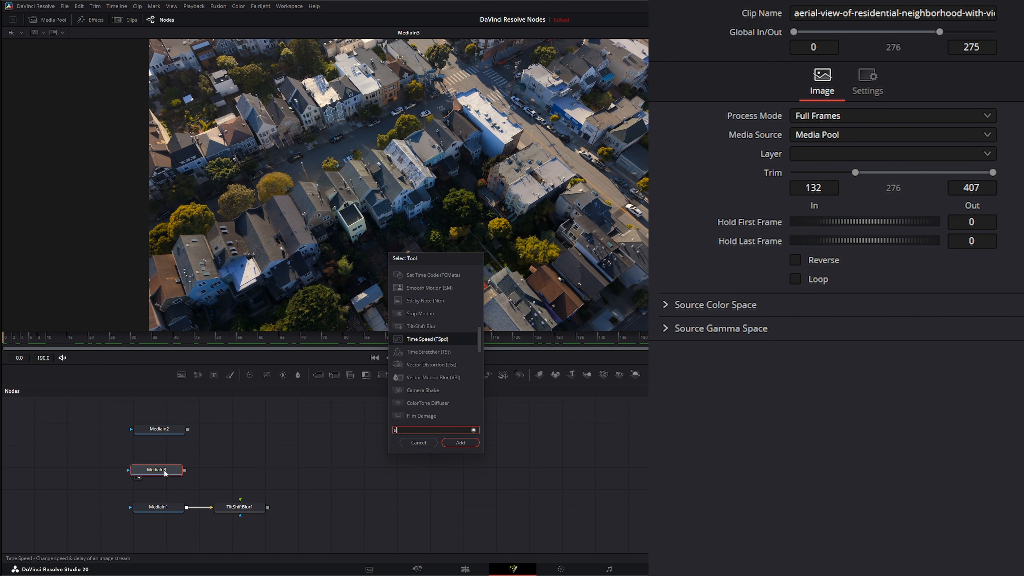
key(Return)
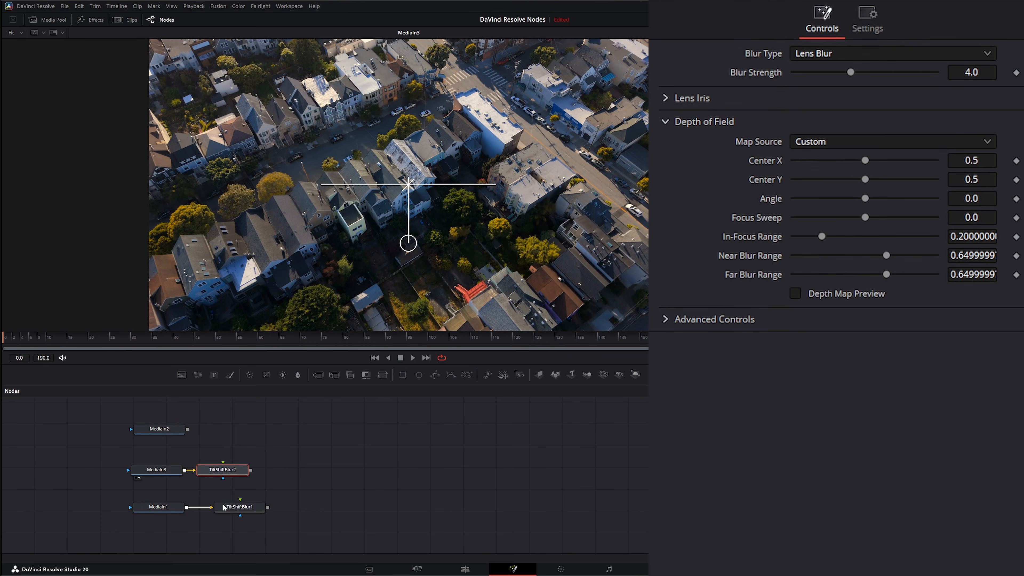
drag(223, 470, 292, 158)
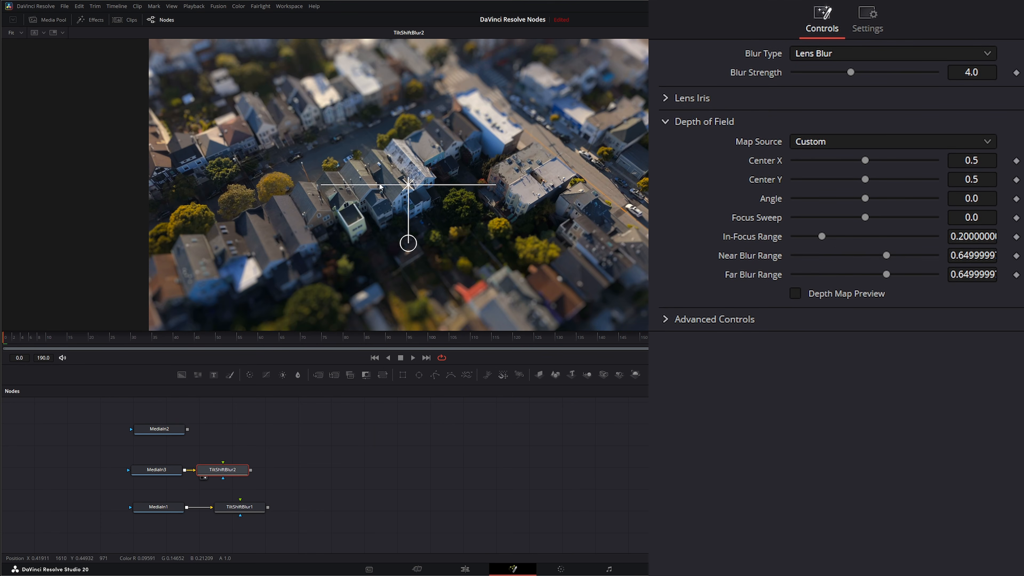
Step: Centre the focus on the street intersection at about 0.611, 0.836, angled about -28.8 along the street, and move the blur node farther from MediaIn3
drag(408, 185, 477, 83)
drag(477, 139, 509, 142)
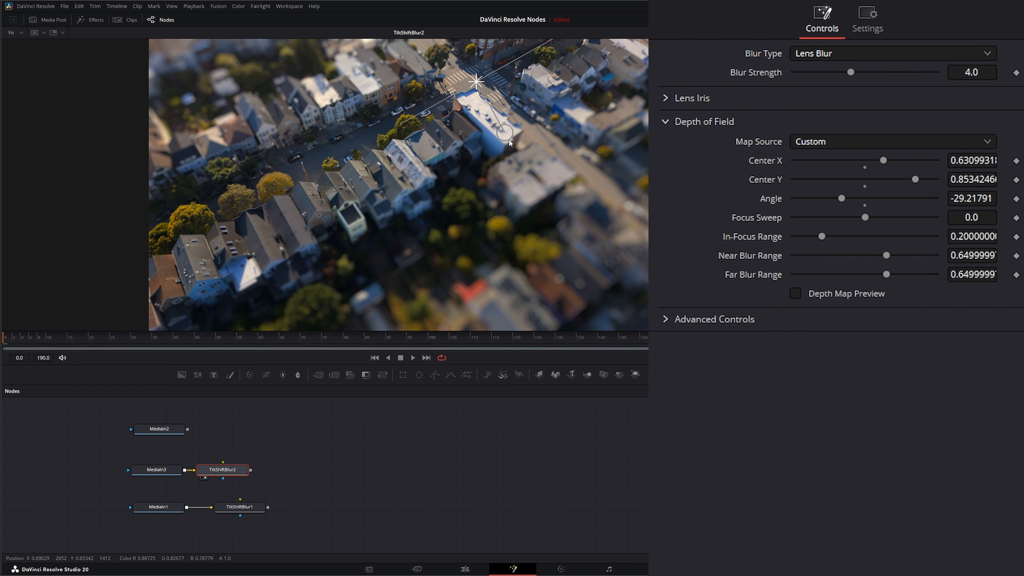
drag(478, 81, 471, 82)
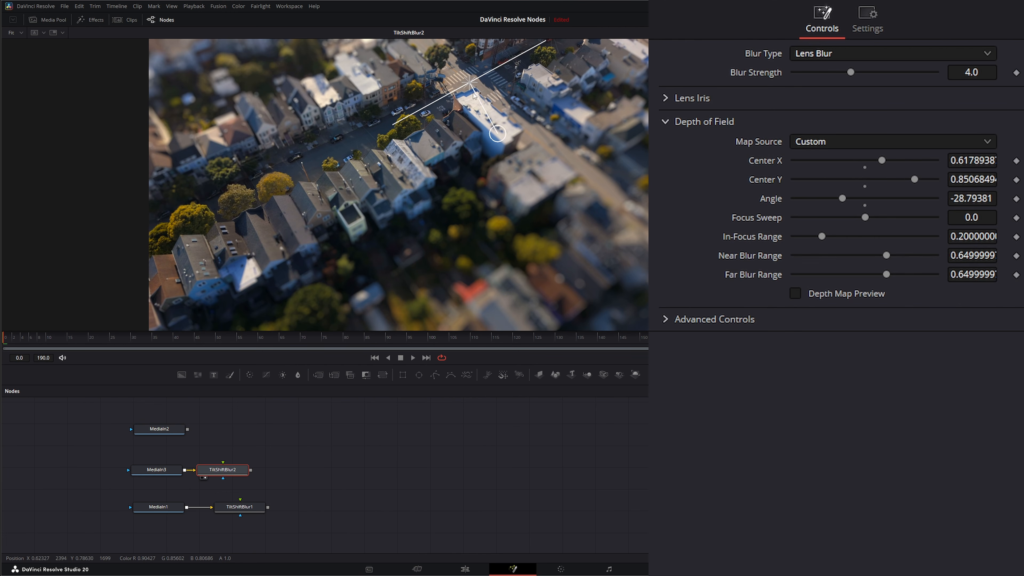
mouse_move(470, 83)
mouse_down()
mouse_move(466, 73)
mouse_move(477, 83)
mouse_move(467, 91)
mouse_up()
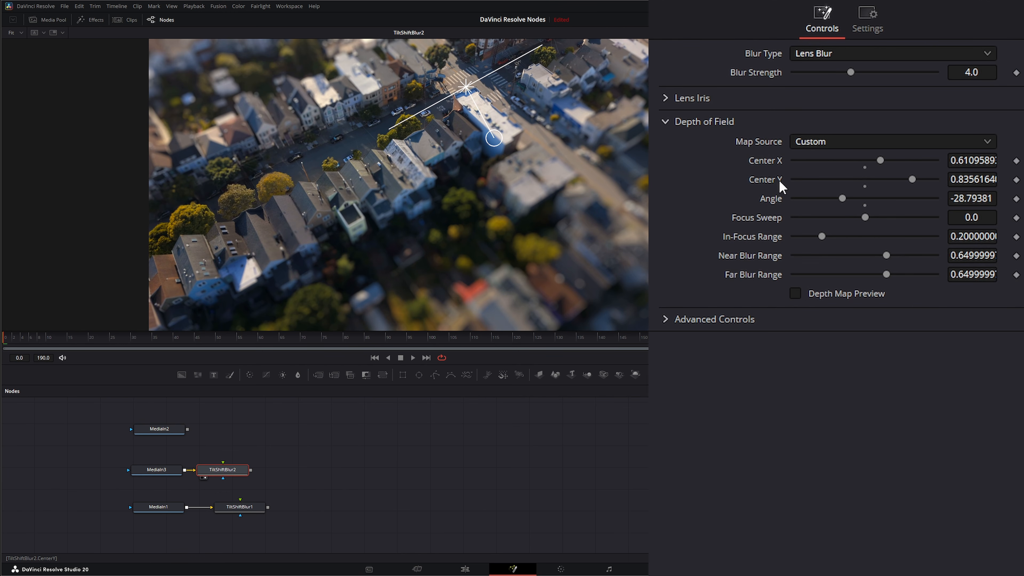
drag(235, 474, 301, 473)
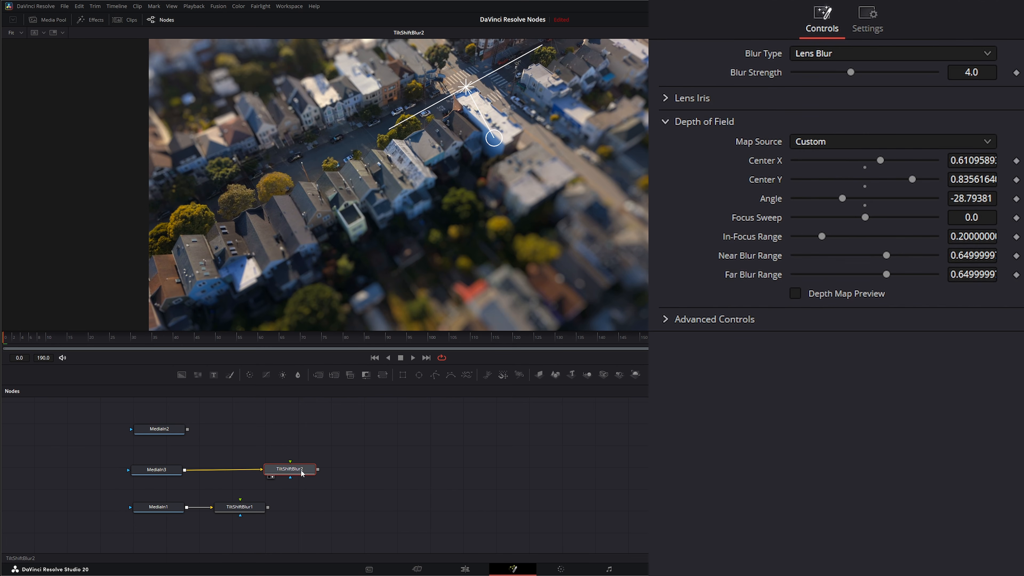
Step: Shift the aerial clip's focus centre to about 0.614, 0.866 and look at the Connect To options for Center X
drag(467, 86, 469, 78)
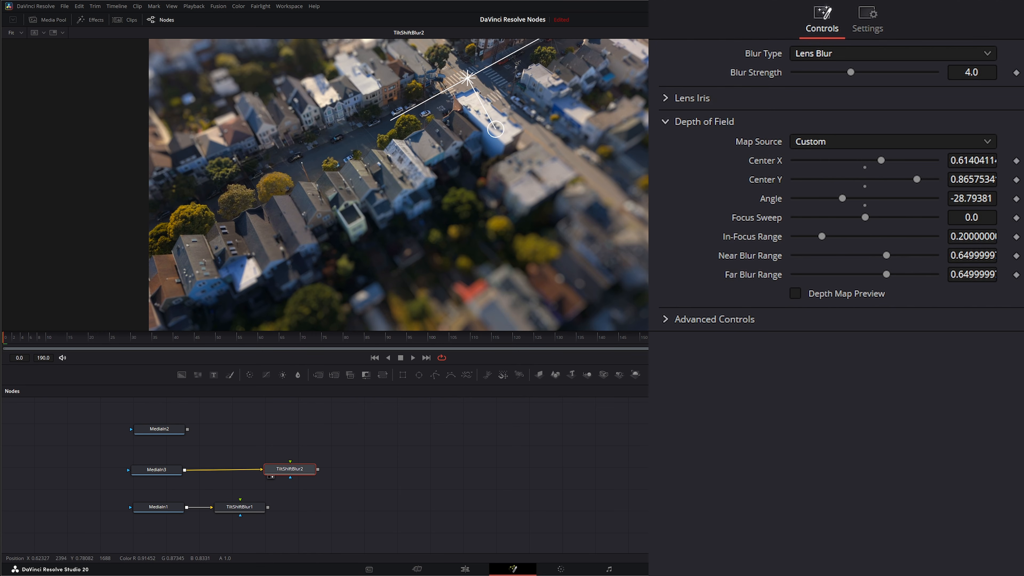
right_click(763, 164)
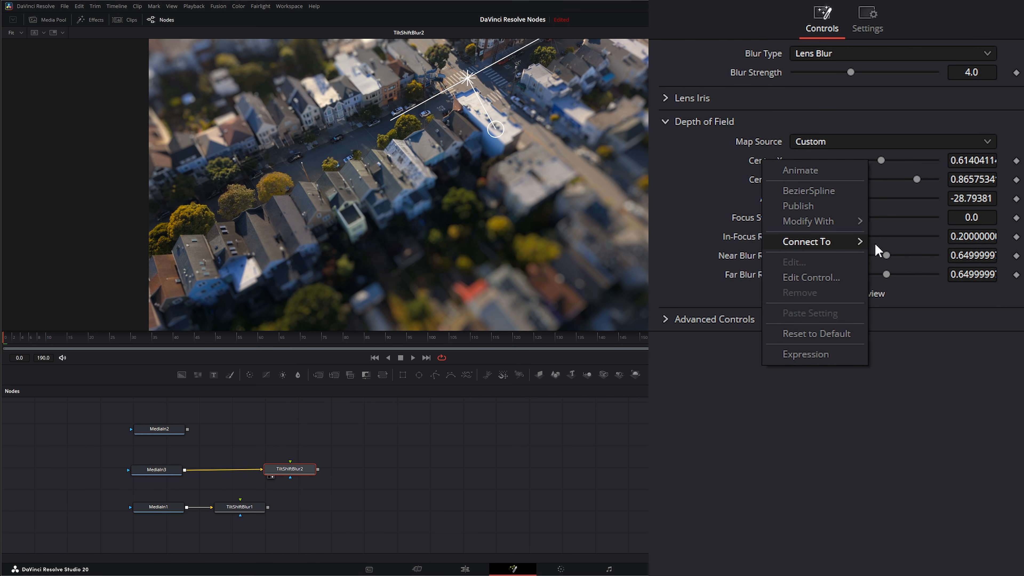
click(830, 441)
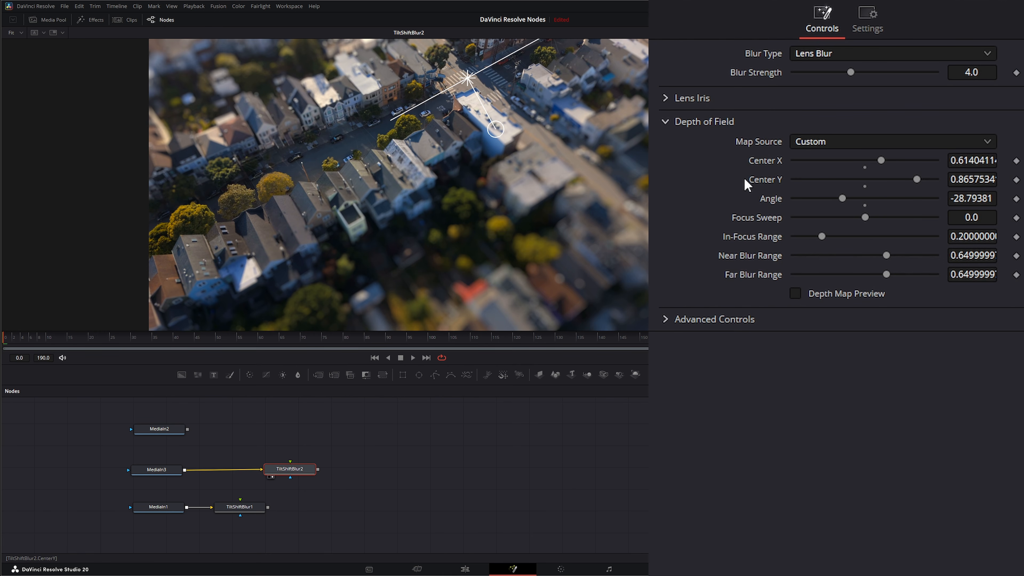
Step: Adjust the focus centre to about 0.609, 0.867 and the angle to about -31.1, and move the blur node slightly closer to MediaIn3
drag(468, 77, 467, 78)
drag(493, 129, 495, 128)
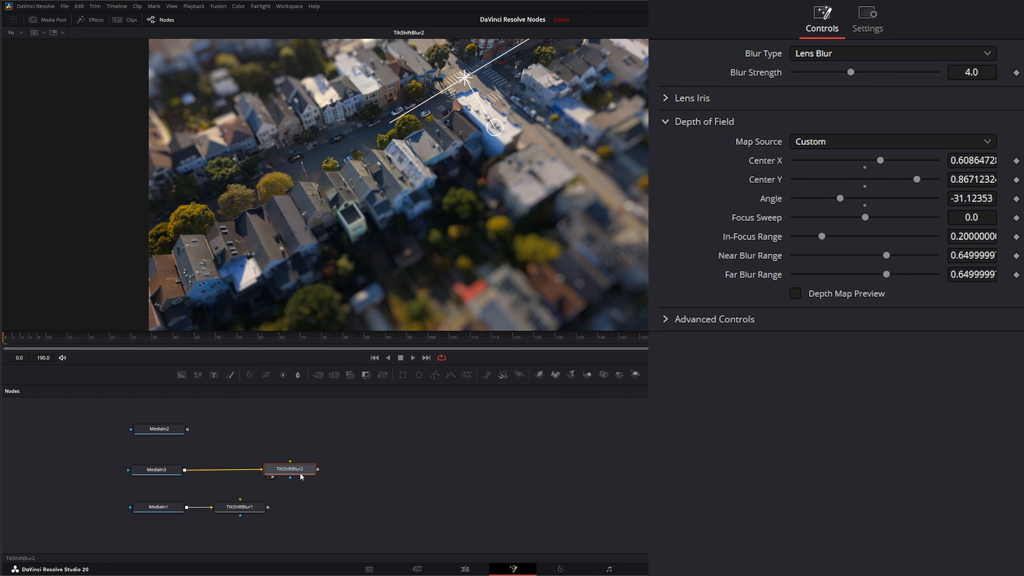
drag(296, 475, 272, 475)
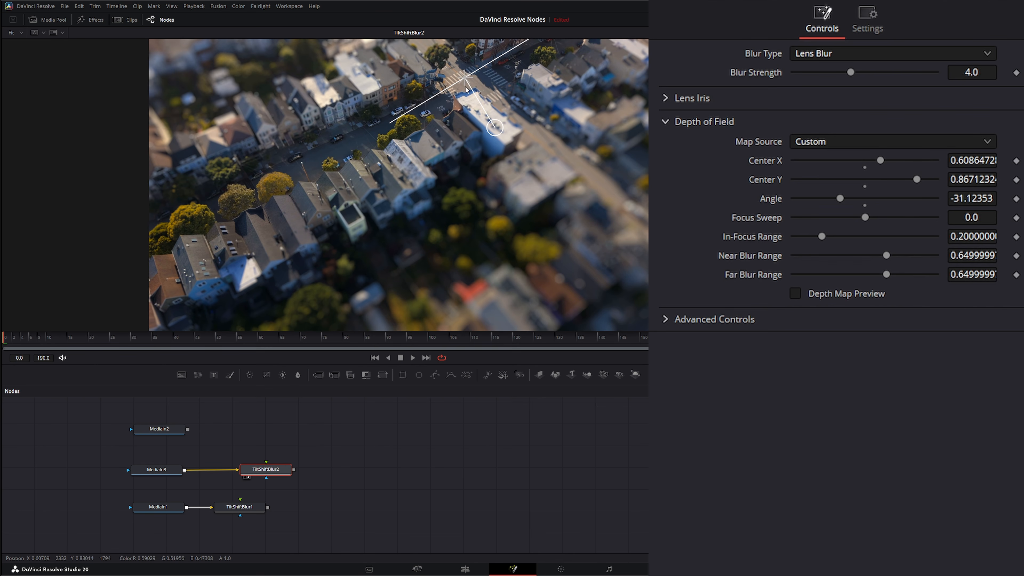
Step: Lower the focus centre to about Y 0.860 and inspect its placement on the intersection up close
drag(465, 78, 464, 79)
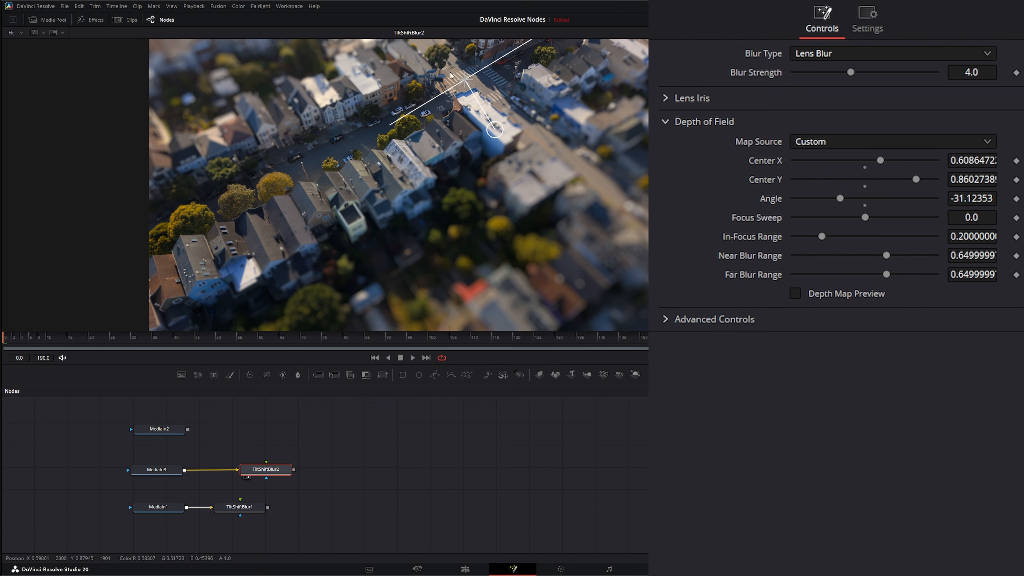
scroll(468, 95, up, 1)
scroll(466, 78, up, 5)
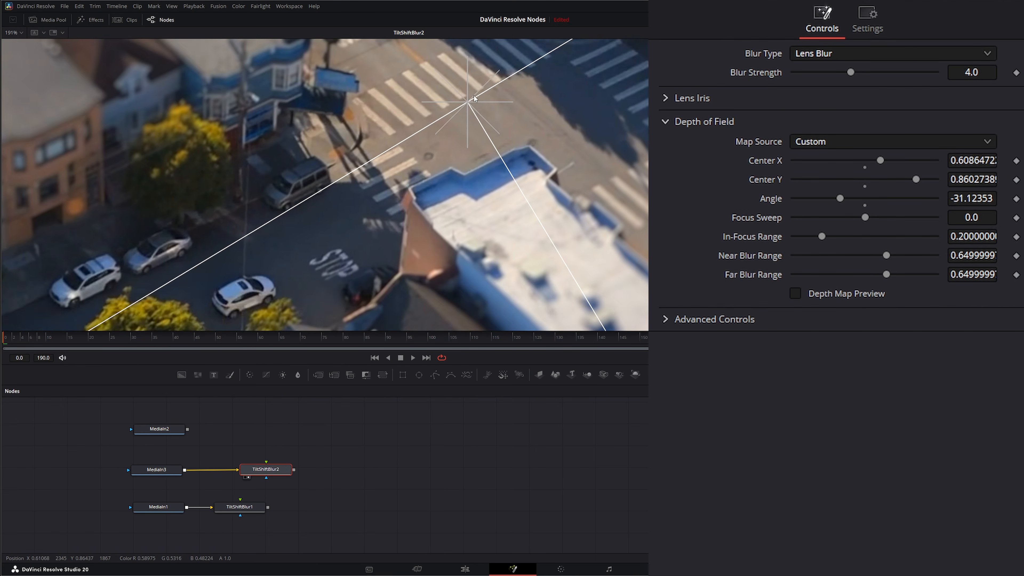
Step: Centre the focus on the intersection at about 0.607, 0.863 and keyframe Center X and Center Y on the first frame
drag(450, 166, 423, 177)
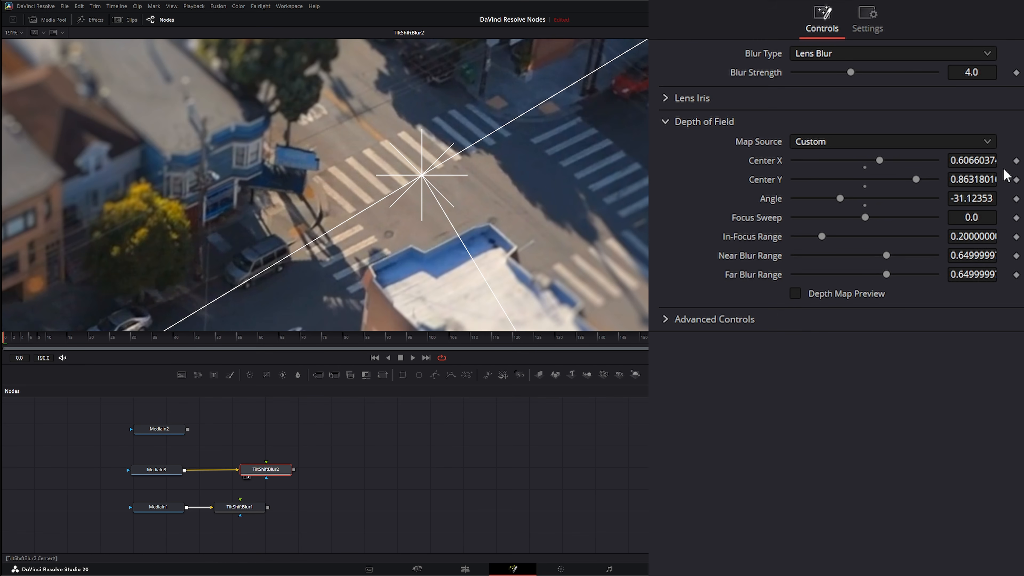
click(1016, 161)
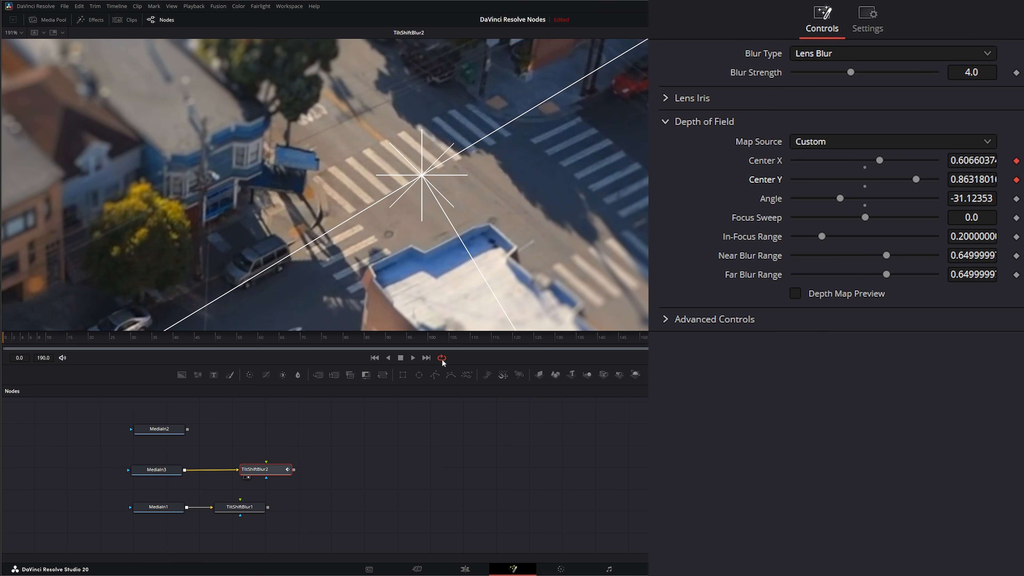
Step: On the clip's final frame, keyframe the focus centre at about 0.392, 0.532, back on the crosswalk intersection
drag(120, 262, 574, 227)
scroll(575, 227, down, 5)
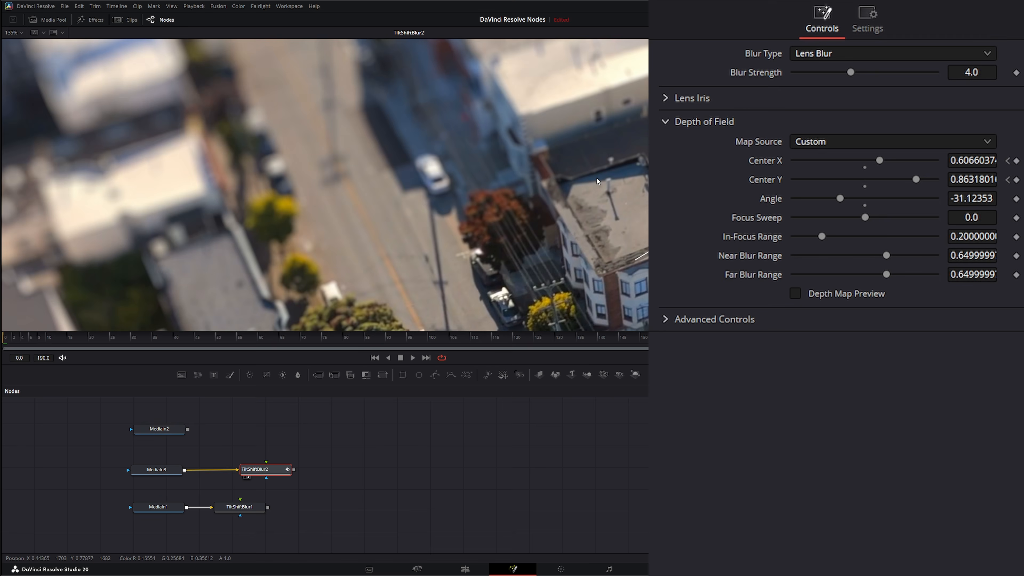
drag(545, 146, 526, 64)
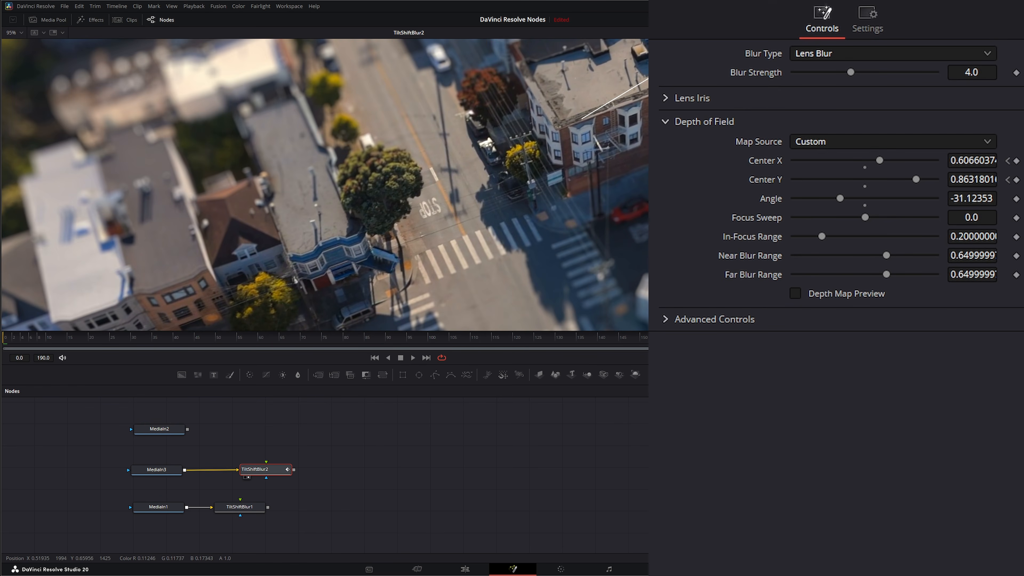
scroll(624, 102, down, 3)
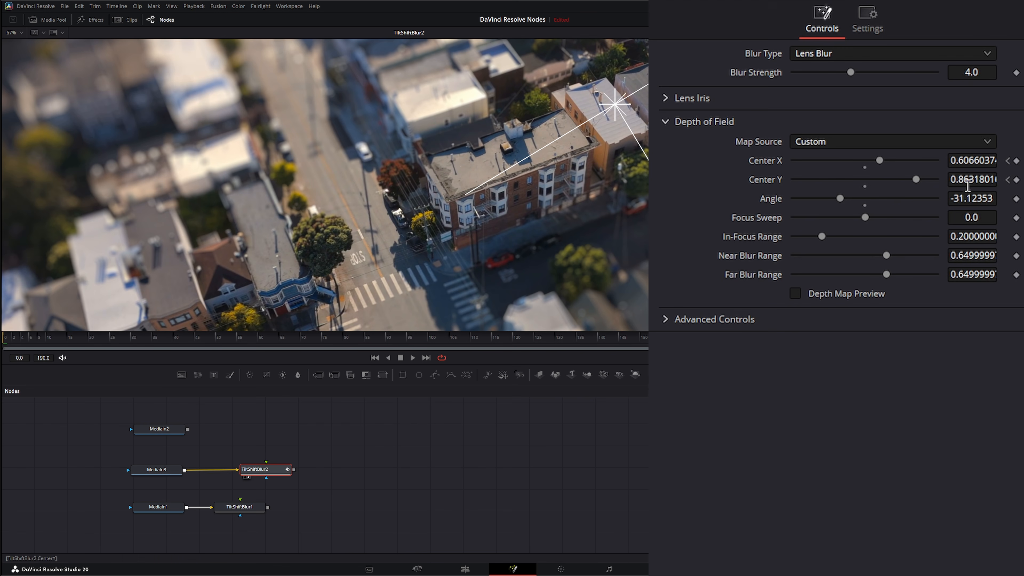
drag(985, 158, 883, 159)
drag(986, 179, 871, 179)
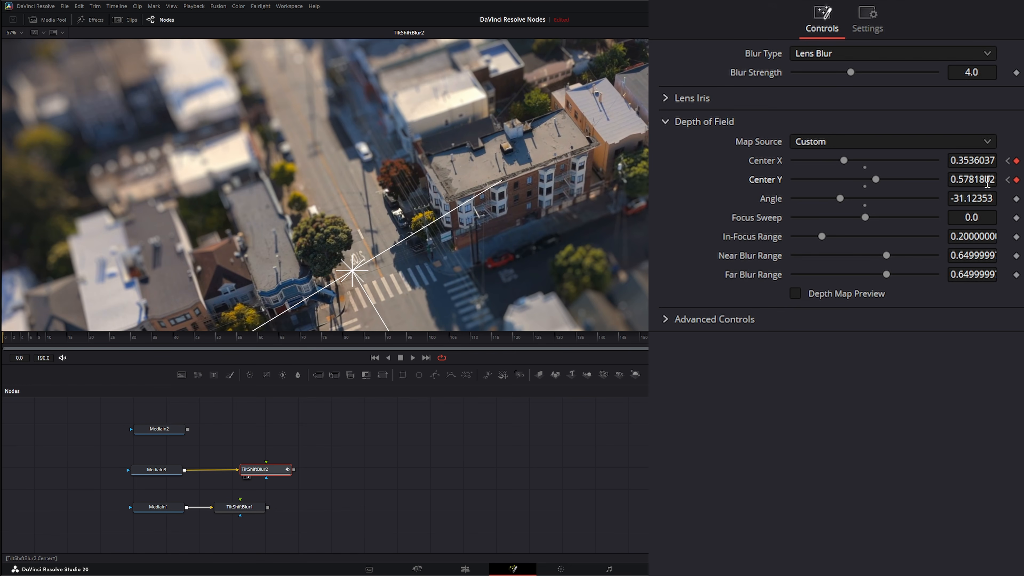
drag(976, 160, 988, 160)
scroll(415, 226, up, 5)
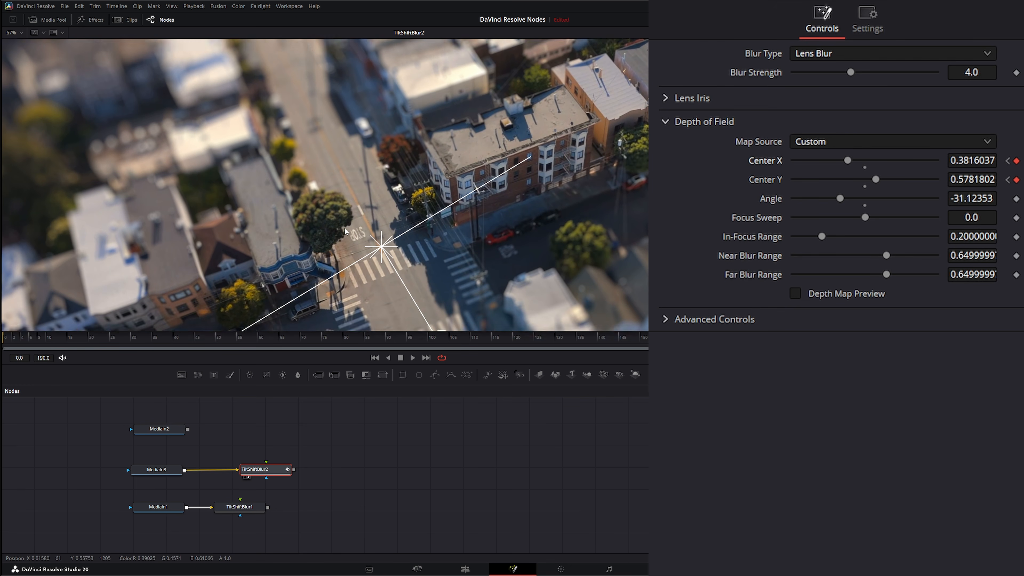
scroll(381, 225, up, 2)
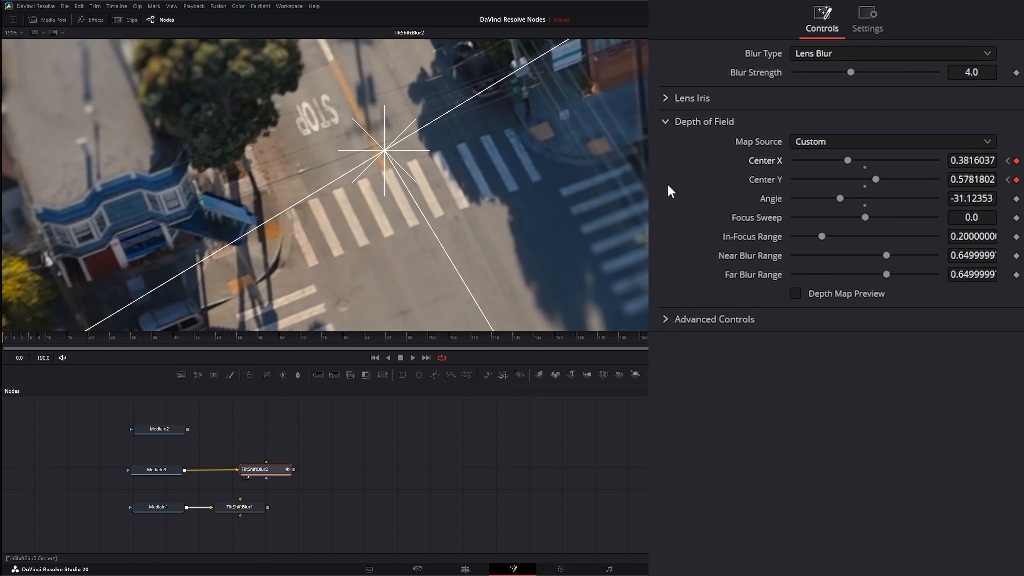
drag(988, 165, 971, 179)
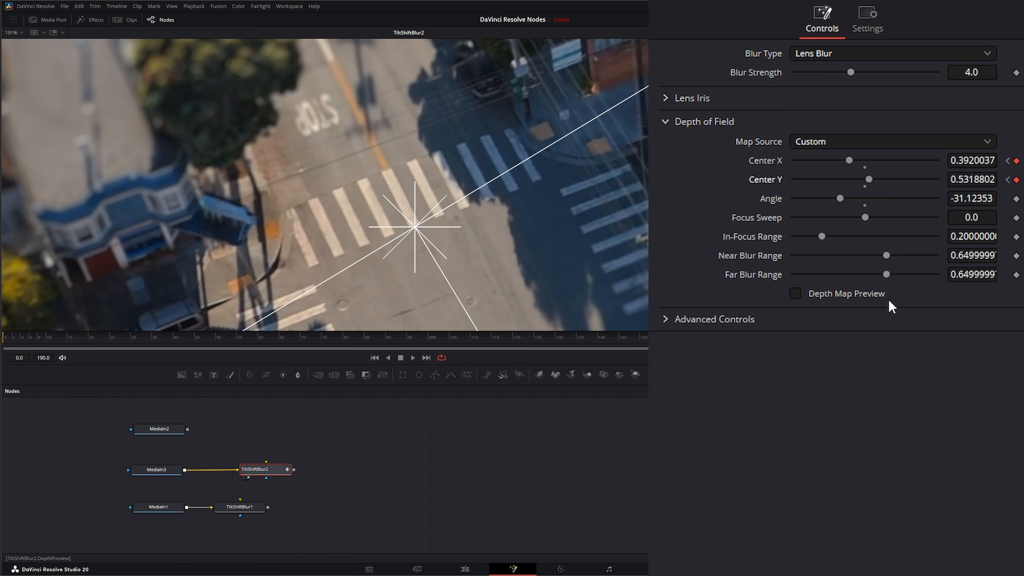
Step: Around frame 54, keyframe the focus centre at about 0.561, 0.773 on the intersection
click(234, 337)
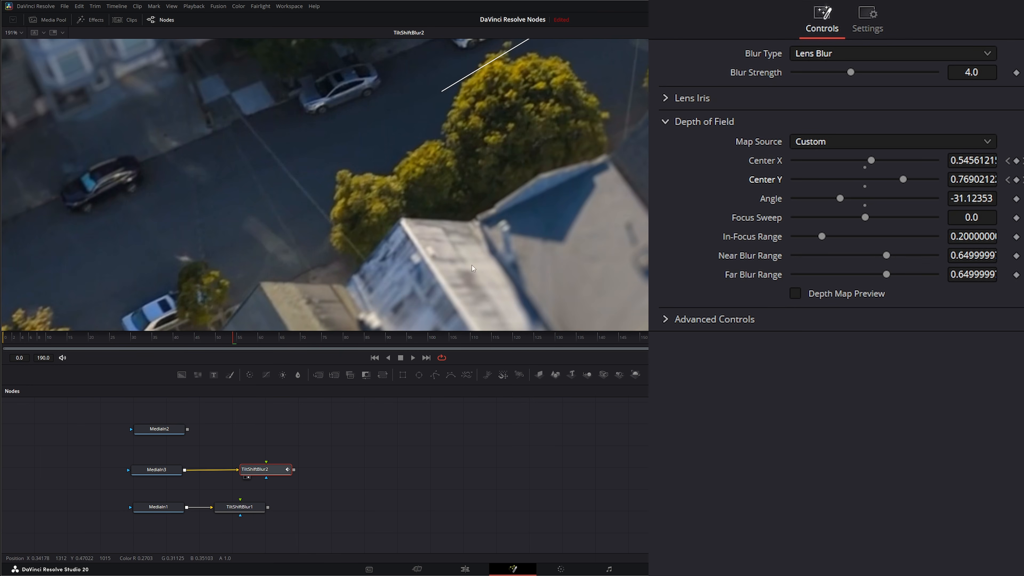
drag(419, 244, 343, 303)
drag(489, 57, 322, 225)
drag(535, 127, 459, 196)
mouse_move(977, 161)
mouse_down()
mouse_move(1015, 161)
mouse_move(973, 179)
mouse_move(983, 179)
mouse_up()
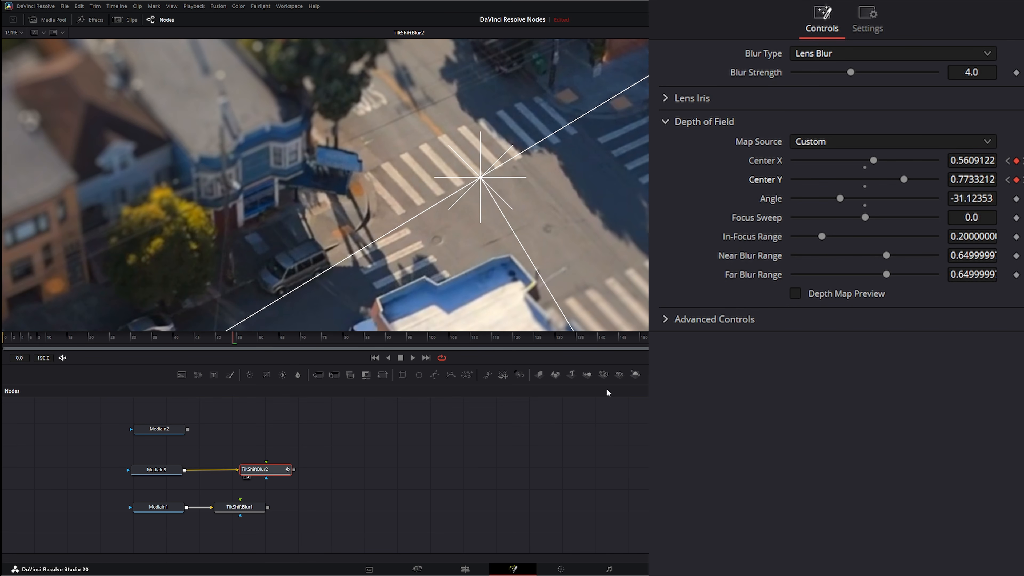
Step: Around frame 133, keyframe the focus centre at about 0.471, 0.636 on the intersection
click(574, 338)
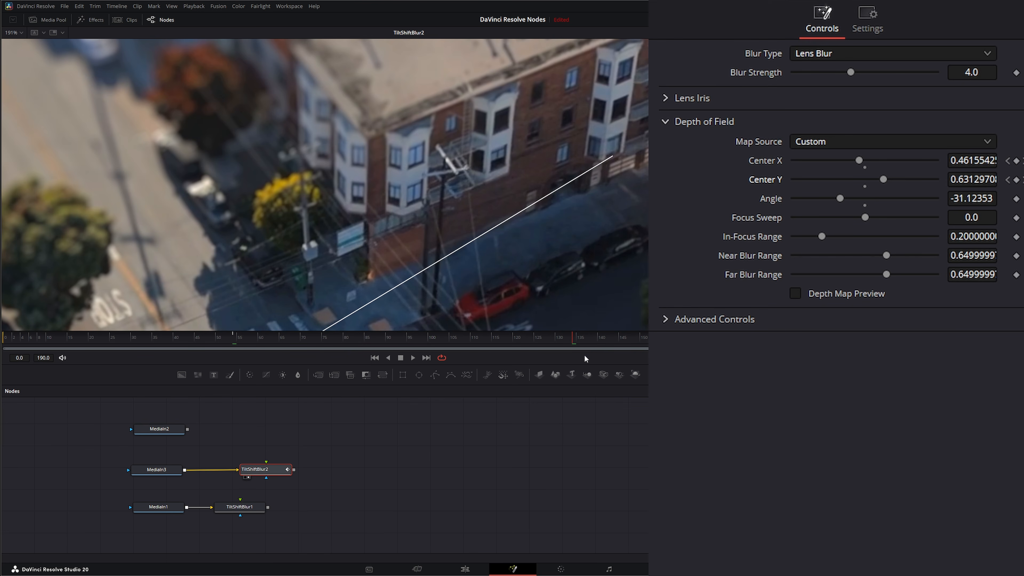
drag(284, 222, 620, 48)
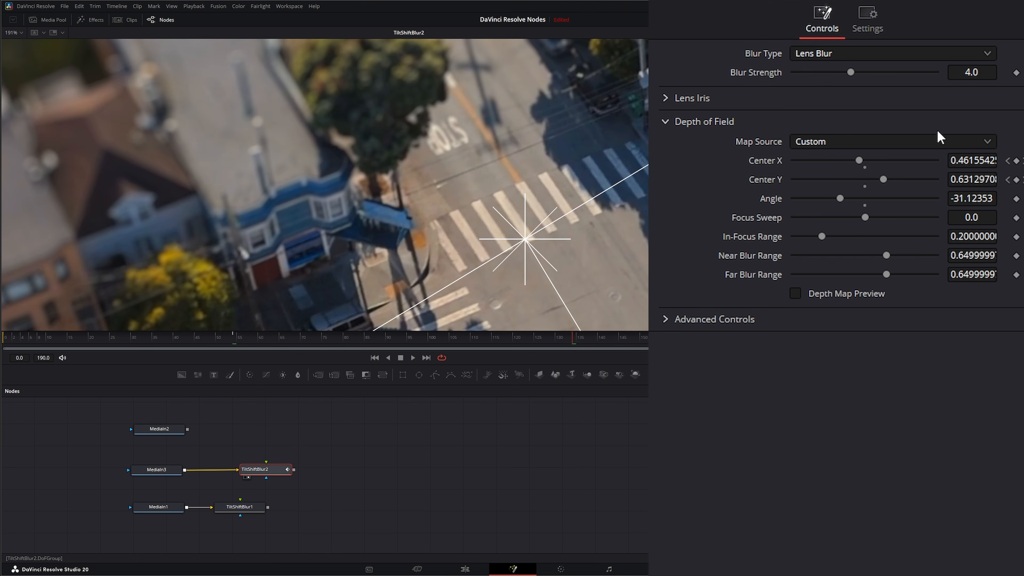
drag(965, 162, 989, 175)
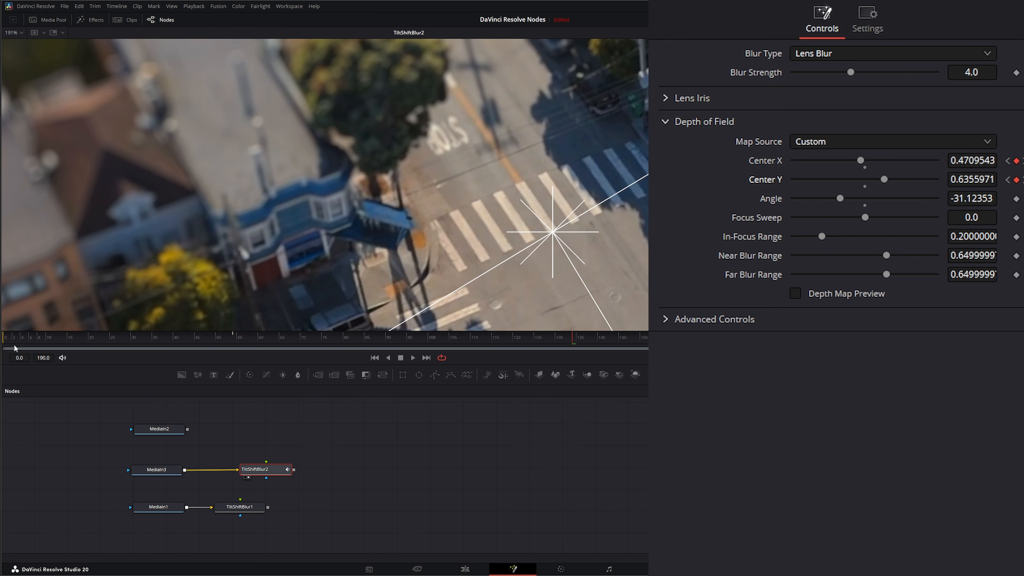
Step: Fit the whole aerial image in the viewer, then scrub and play the clip to check the tracked focus area
scroll(488, 274, down, 10)
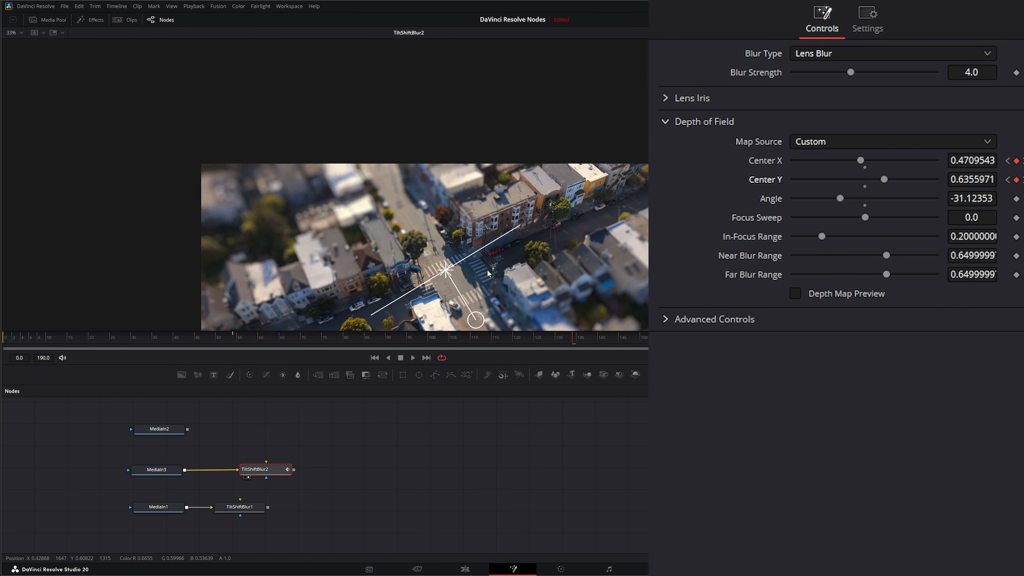
drag(488, 271, 377, 185)
click(8, 32)
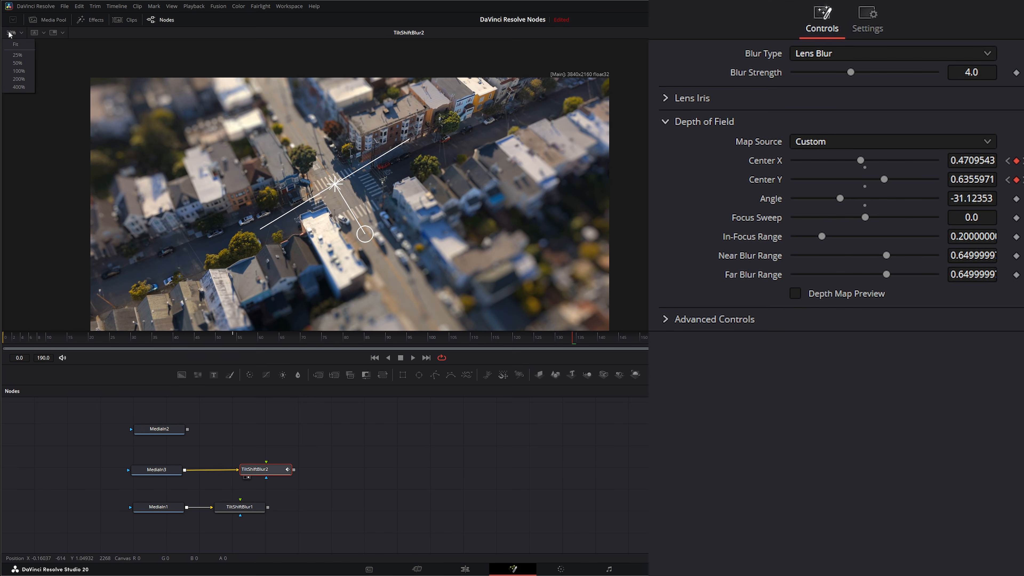
click(15, 45)
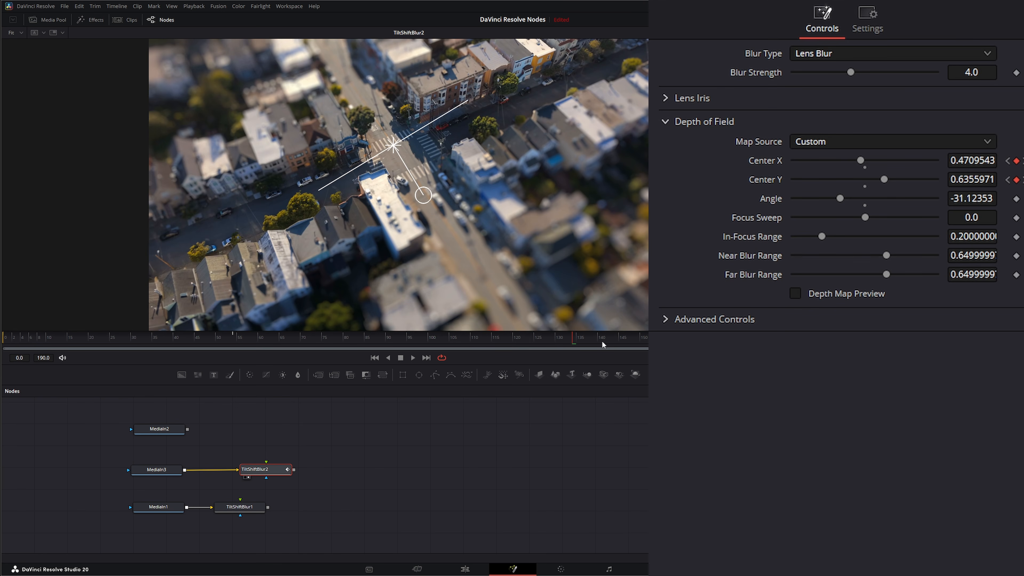
drag(571, 343, 86, 341)
key(space)
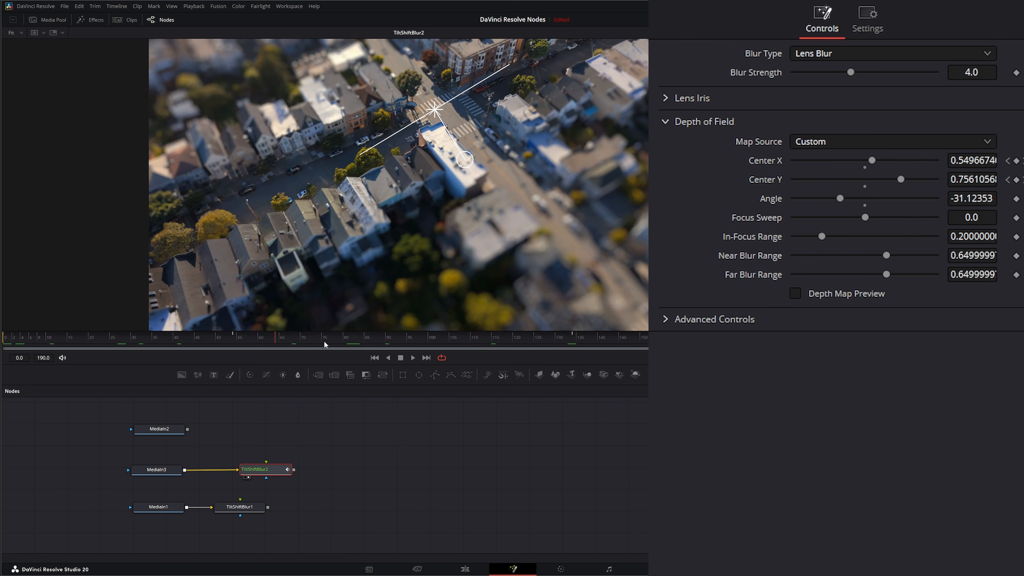
drag(610, 343, 8, 348)
click(413, 358)
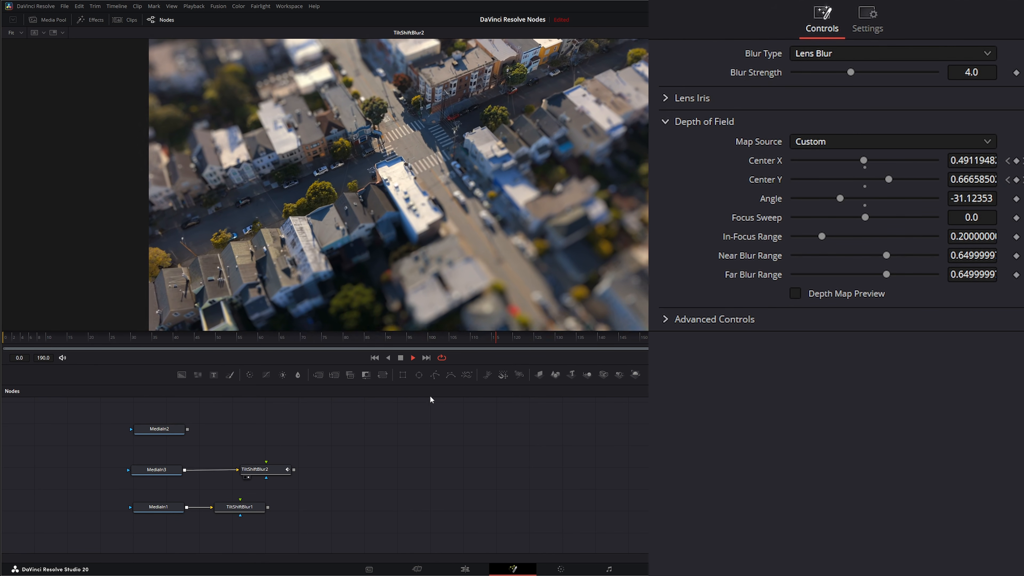
key(space)
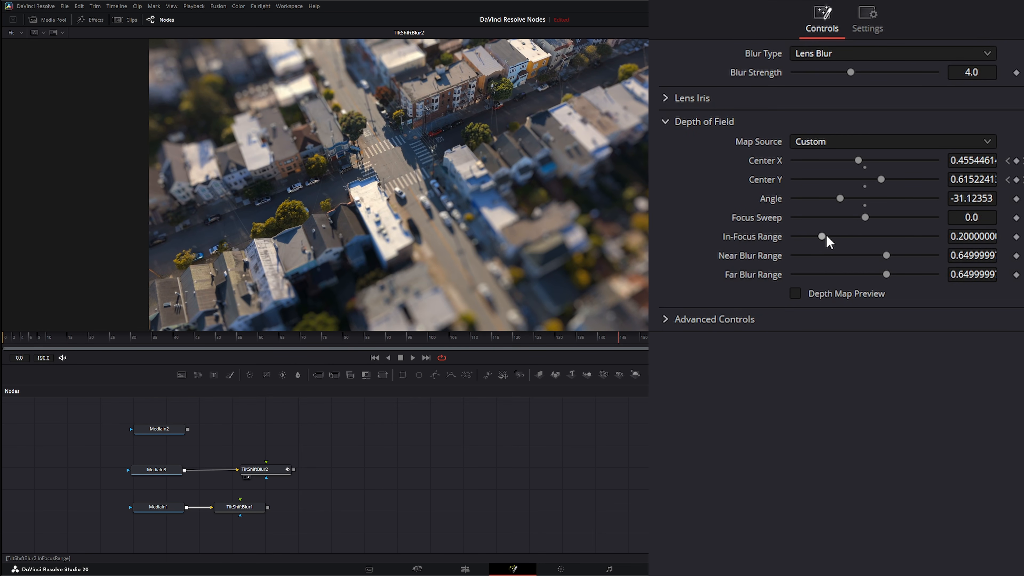
Step: Set the aerial blur's In-Focus Range to 0.262 and Near Blur Range to 0.583
drag(827, 236, 831, 236)
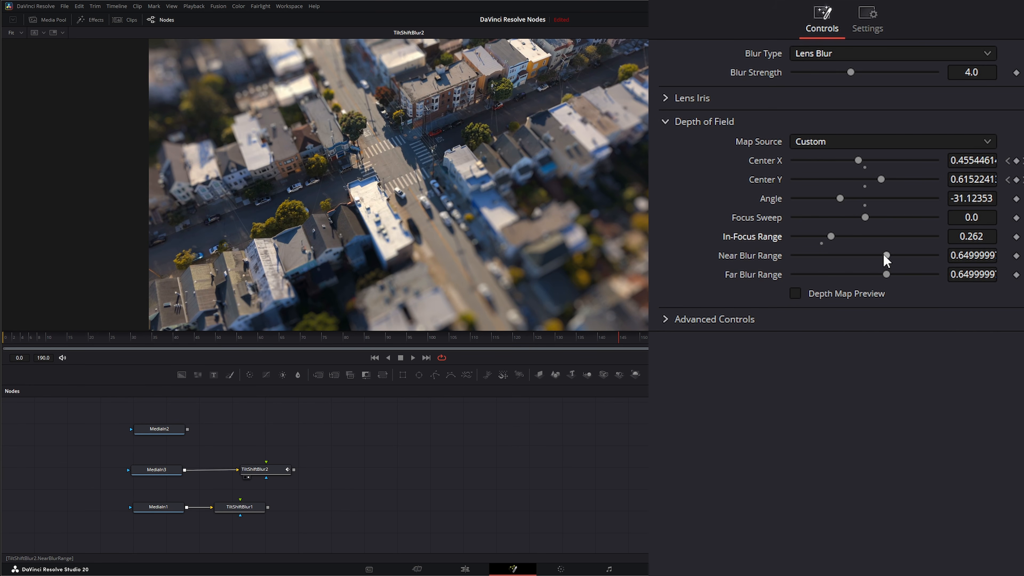
drag(890, 255, 879, 252)
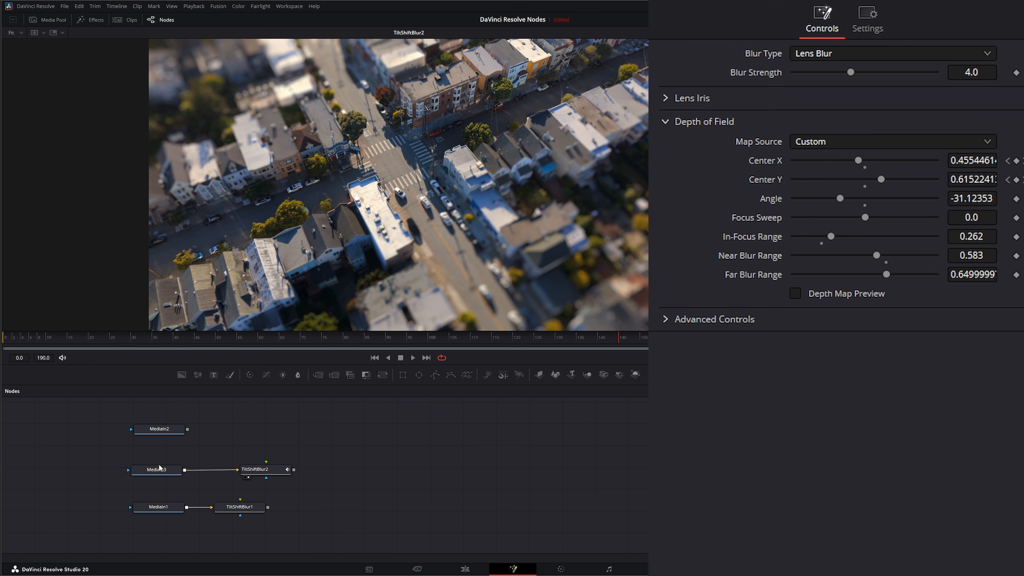
Step: Insert a Color Corrector after MediaIn3 with saturation 1.52, contrast 1.11 and gain 1.22, and play back the result
drag(160, 468, 144, 471)
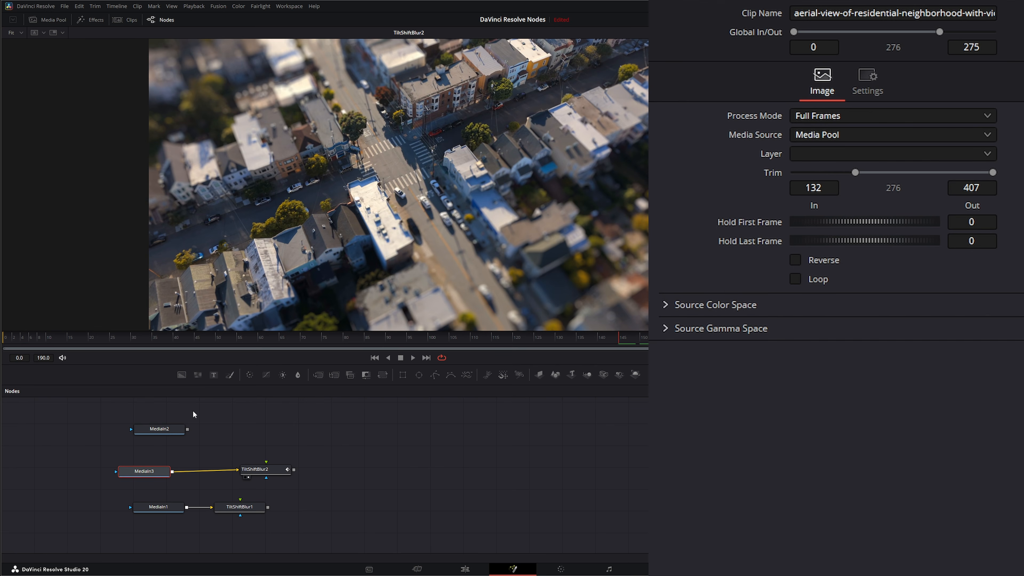
click(249, 375)
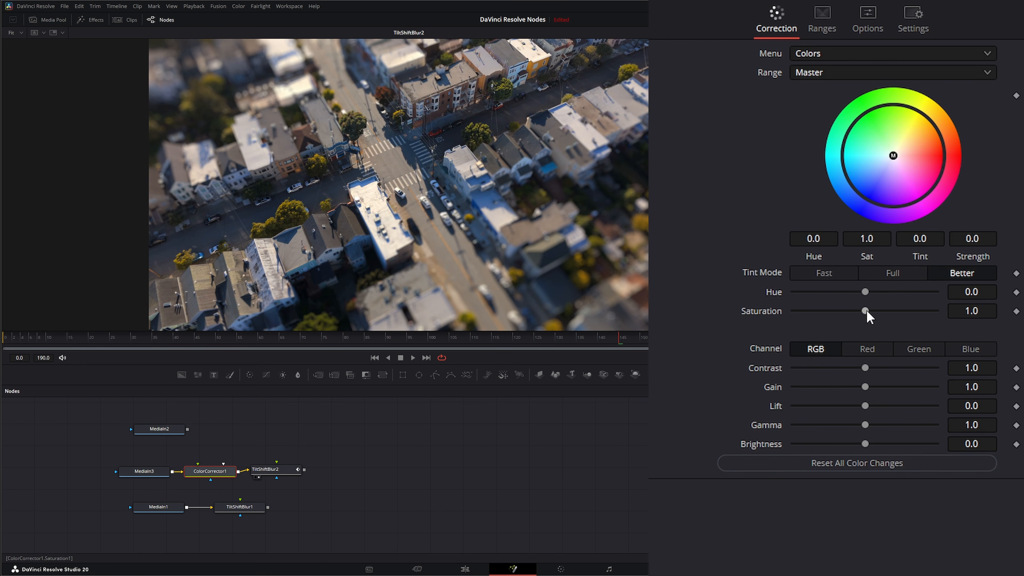
drag(866, 311, 902, 311)
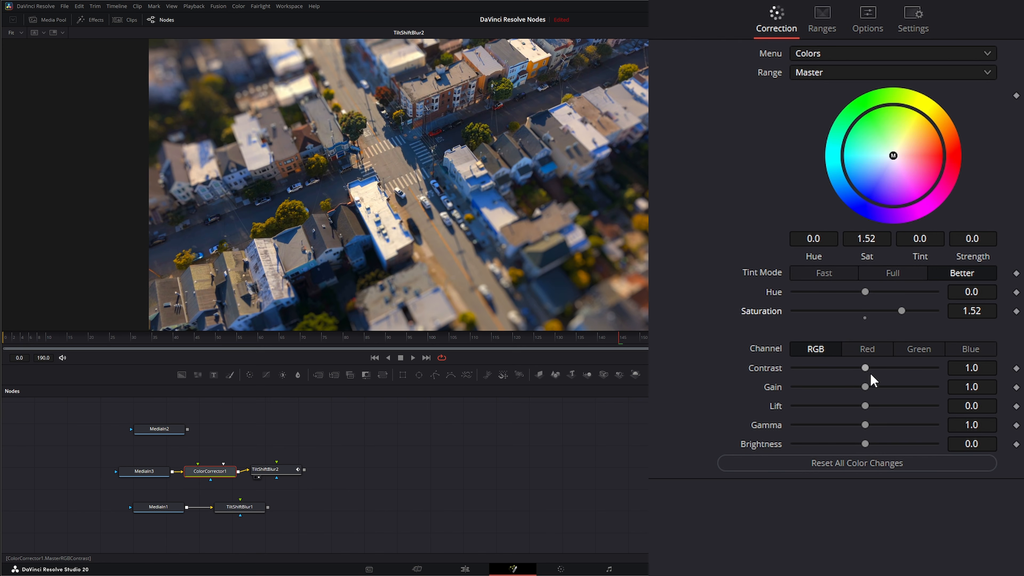
drag(866, 368, 872, 393)
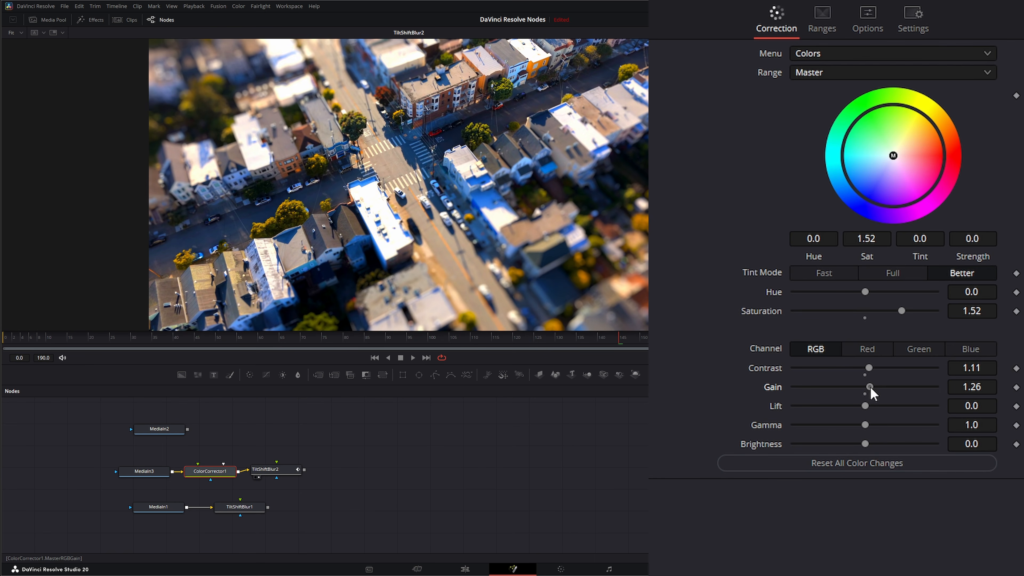
click(413, 357)
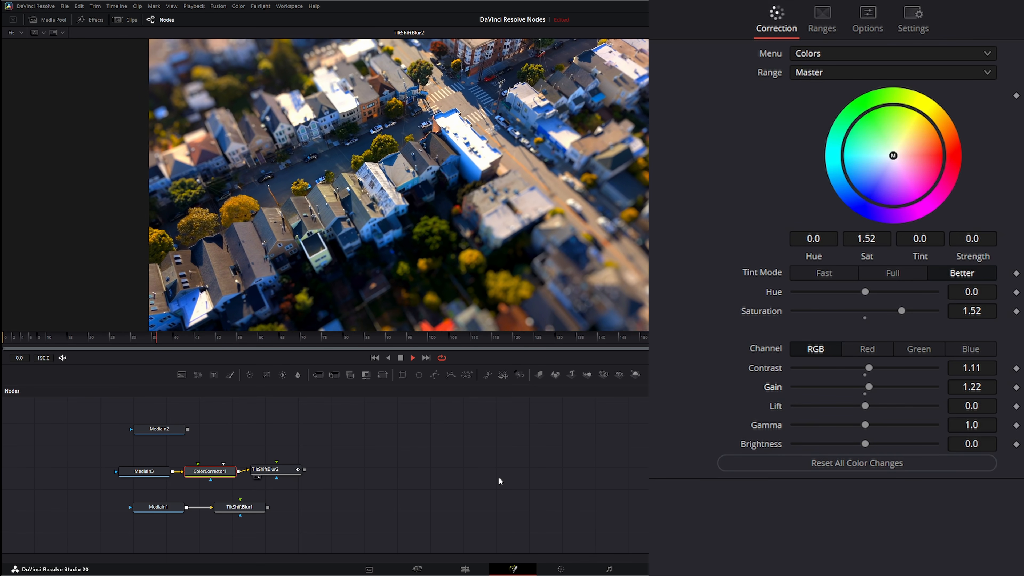
click(401, 358)
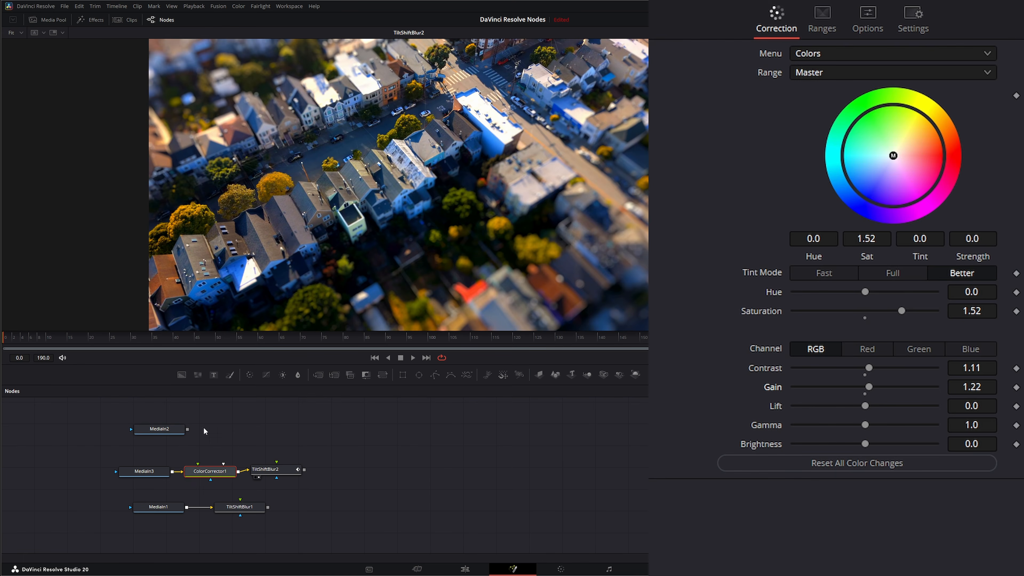
Step: Show the honeybee clip MediaIn2 in the viewer and add a Depth Map node after it
click(164, 429)
key(1)
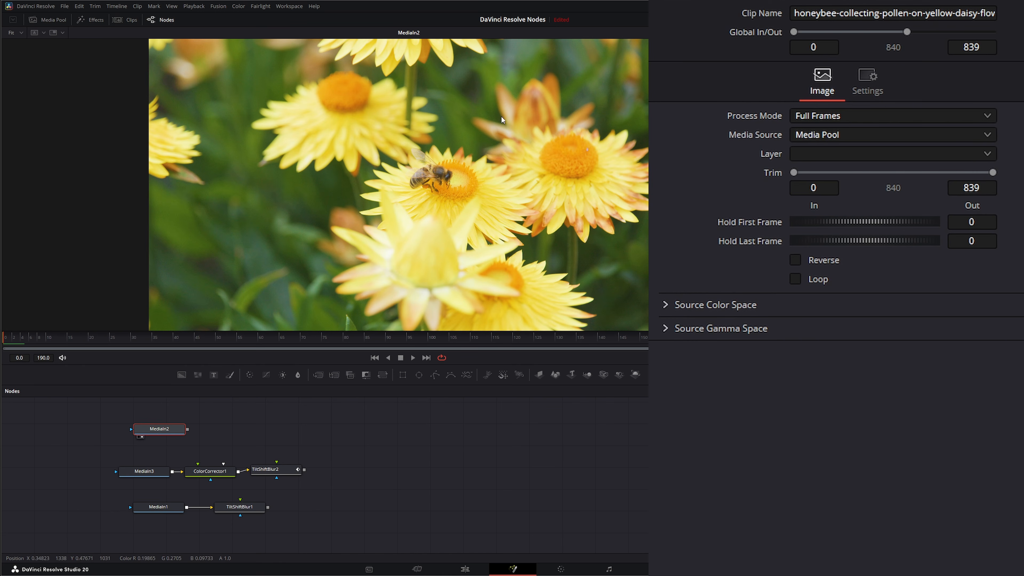
drag(166, 426, 153, 435)
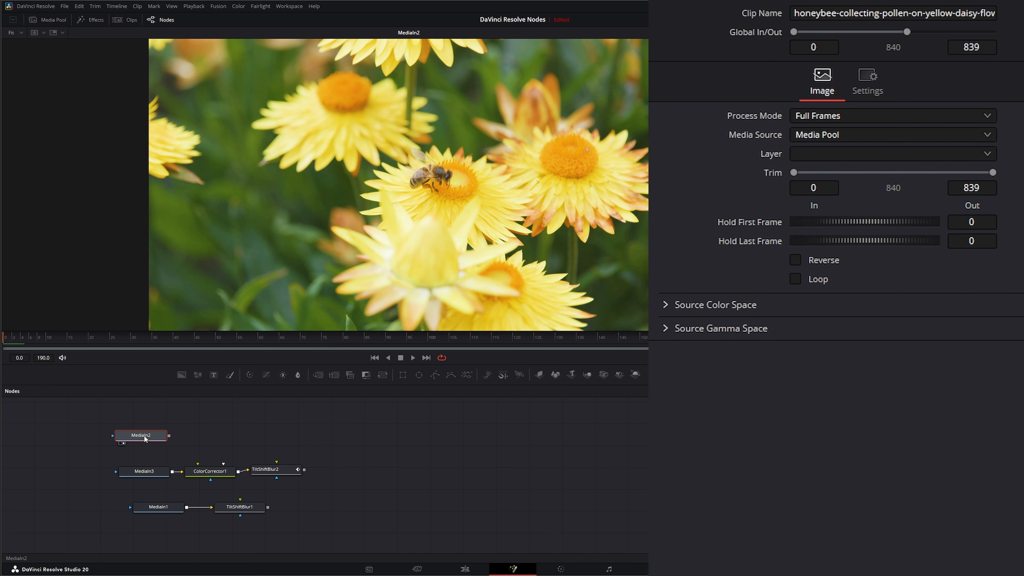
key(shift+space)
text(dept)
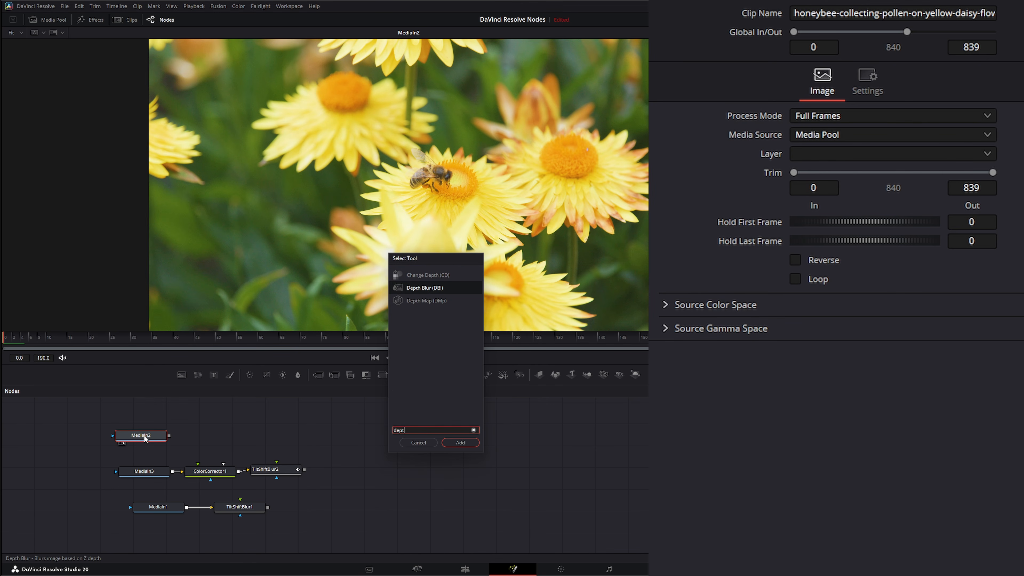
click(423, 299)
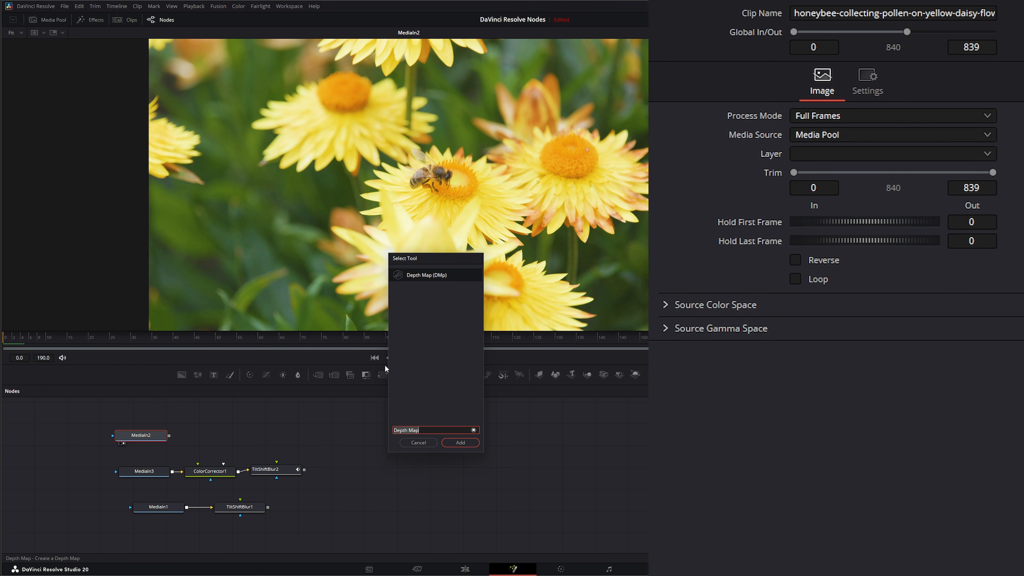
click(465, 442)
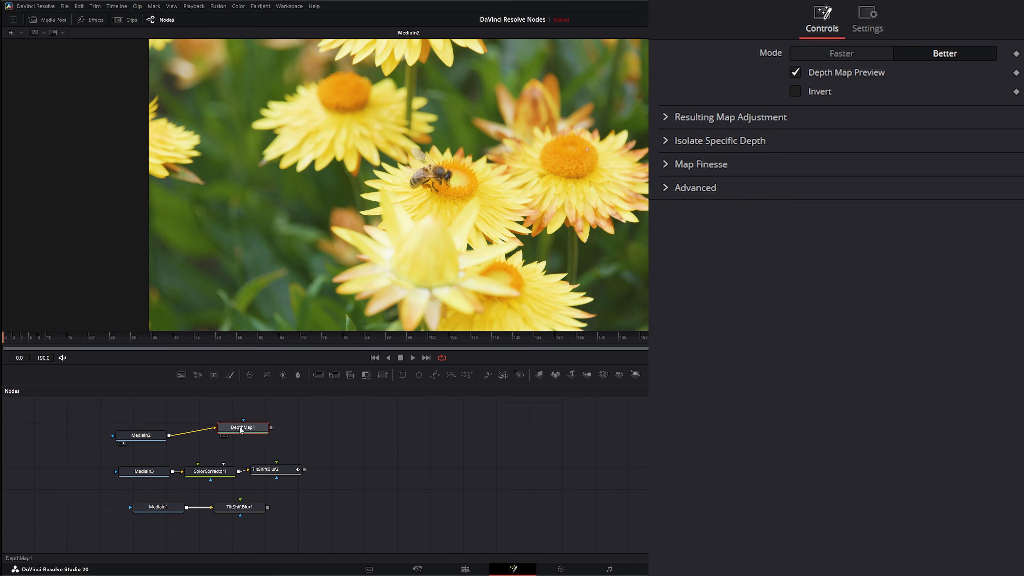
Step: Show DepthMap1 in the viewer and enable depth isolation with Target Depth 0.273 and Tolerance 0.455
drag(239, 426, 250, 297)
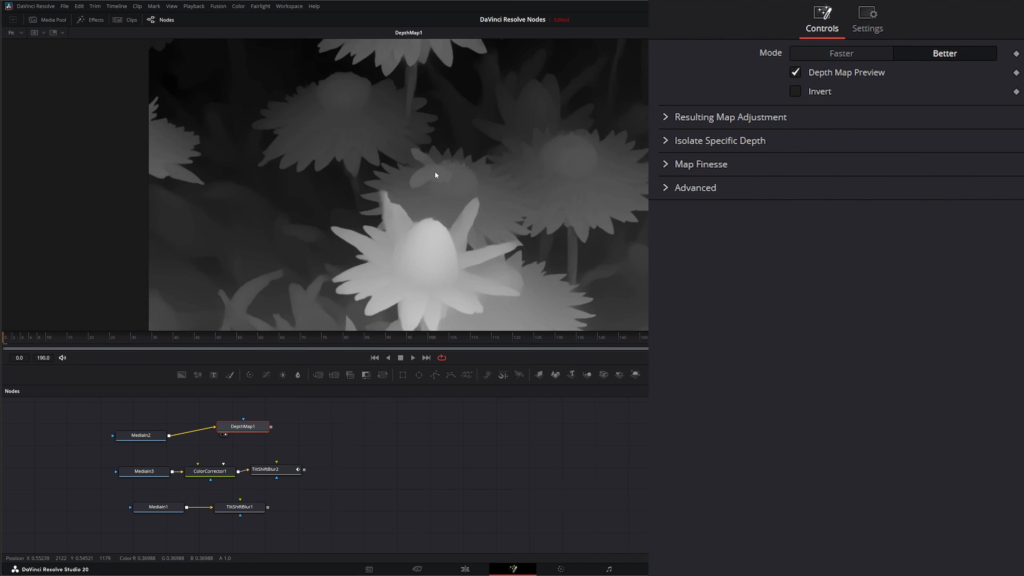
click(667, 141)
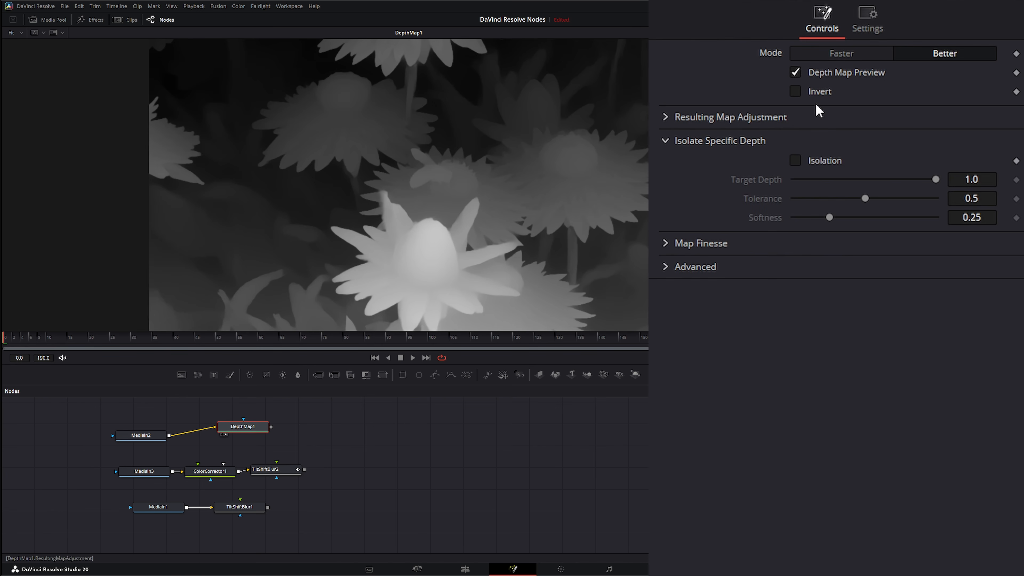
click(795, 160)
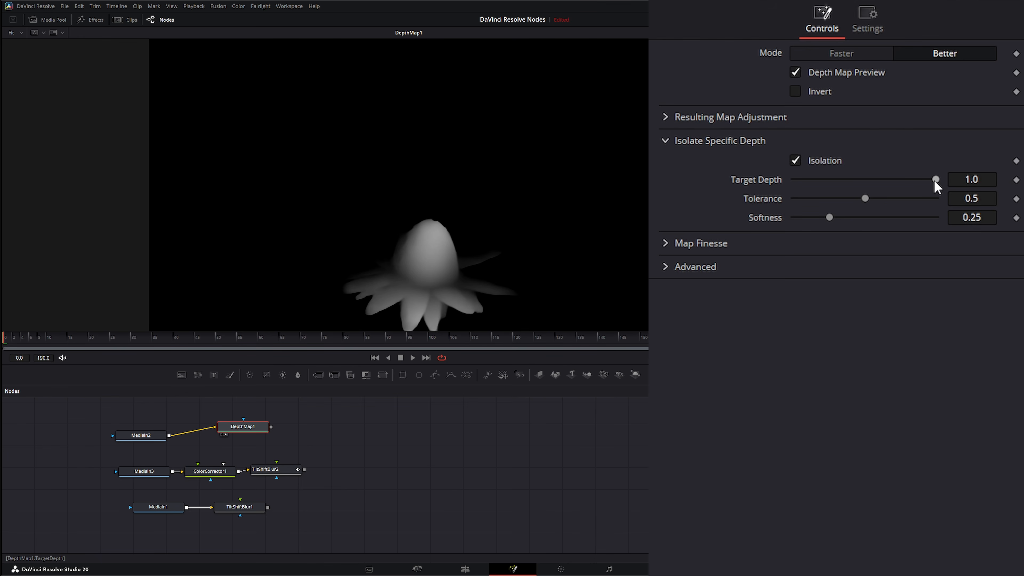
drag(936, 180, 857, 201)
Step: Enable Adjust Map Levels on the honeybee depth map, with Far Limit 0.096 and Gamma 1.19
click(664, 117)
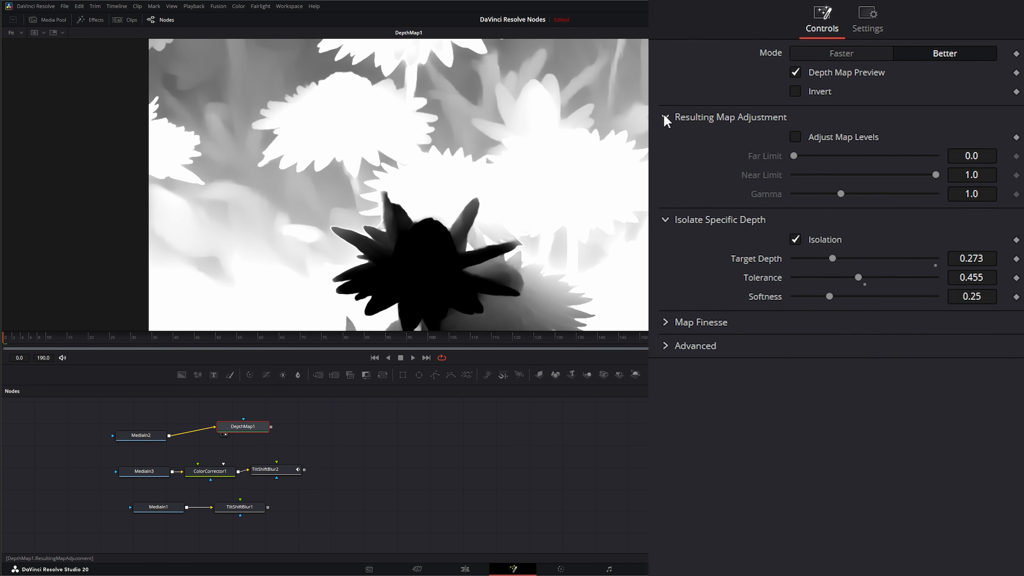
click(795, 137)
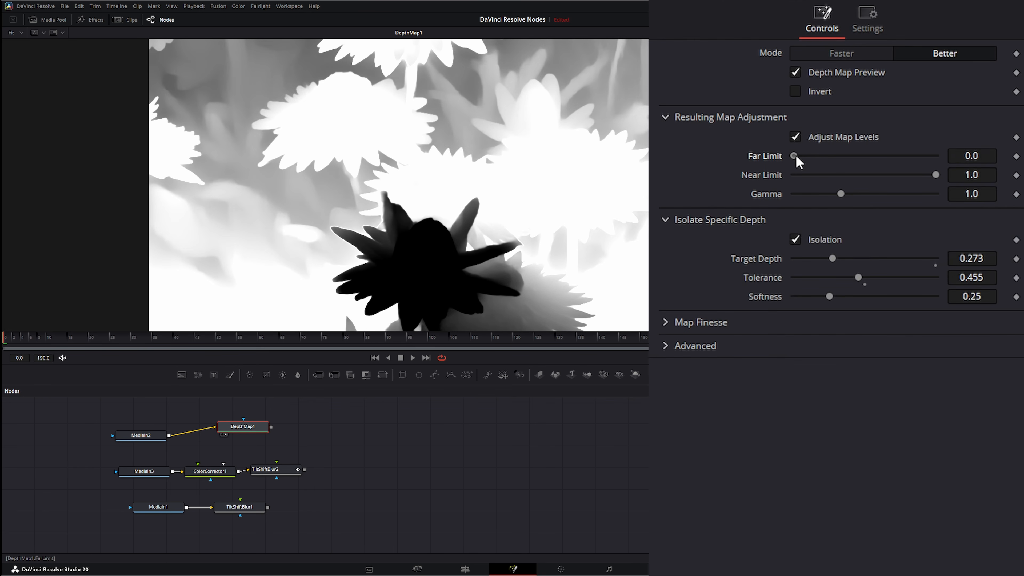
mouse_move(794, 157)
mouse_down()
mouse_move(824, 157)
mouse_move(810, 156)
mouse_up()
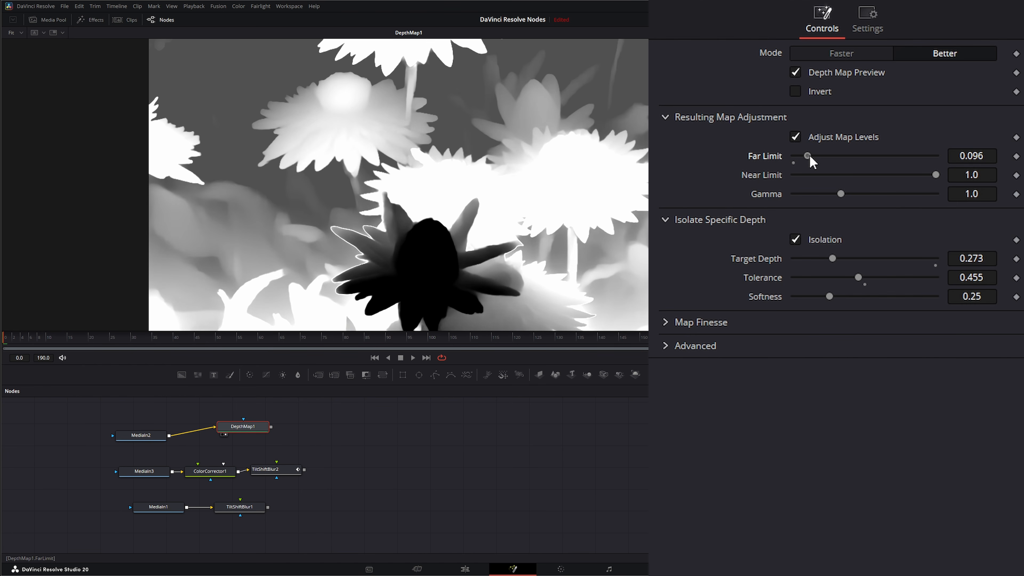
mouse_move(937, 175)
mouse_down()
mouse_move(922, 175)
mouse_move(940, 176)
mouse_up()
mouse_move(841, 194)
mouse_down()
mouse_move(831, 193)
mouse_move(867, 193)
mouse_move(858, 194)
mouse_up()
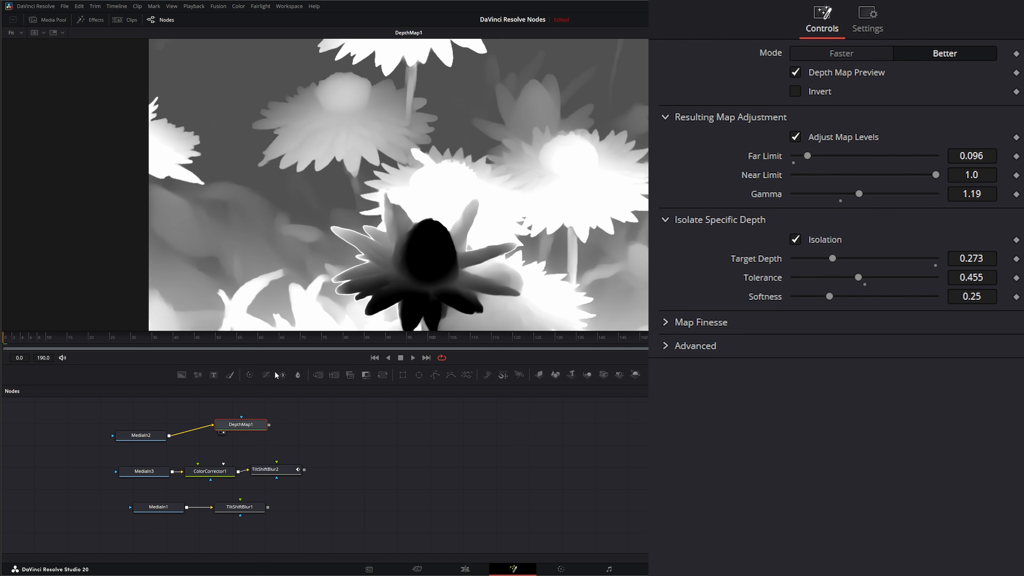
Step: Add a Tilt-Shift Blur beside the depth map, feed it from MediaIn2 and show it in the viewer
mouse_move(246, 429)
mouse_down()
mouse_move(235, 422)
mouse_move(244, 419)
mouse_up()
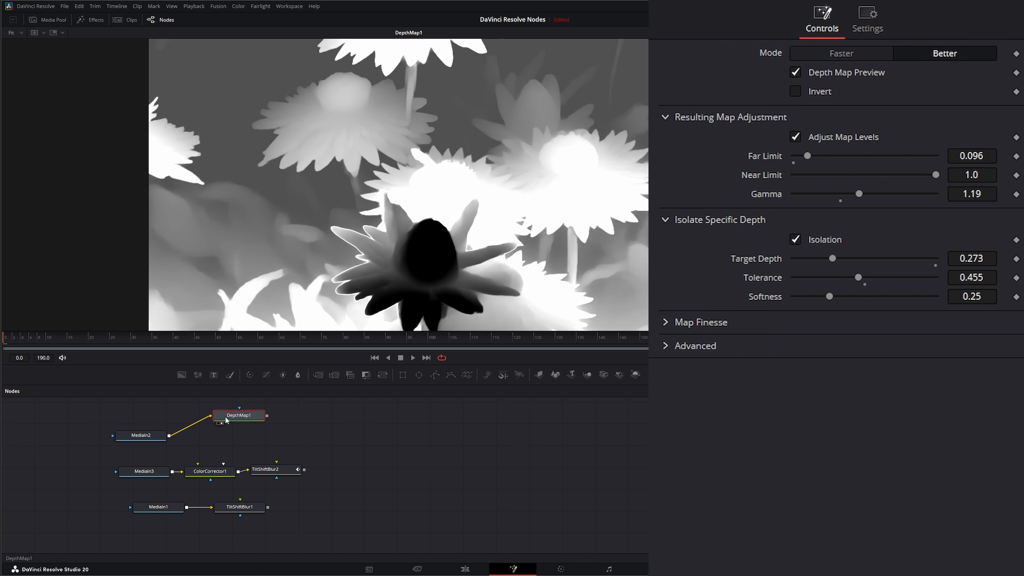
click(149, 436)
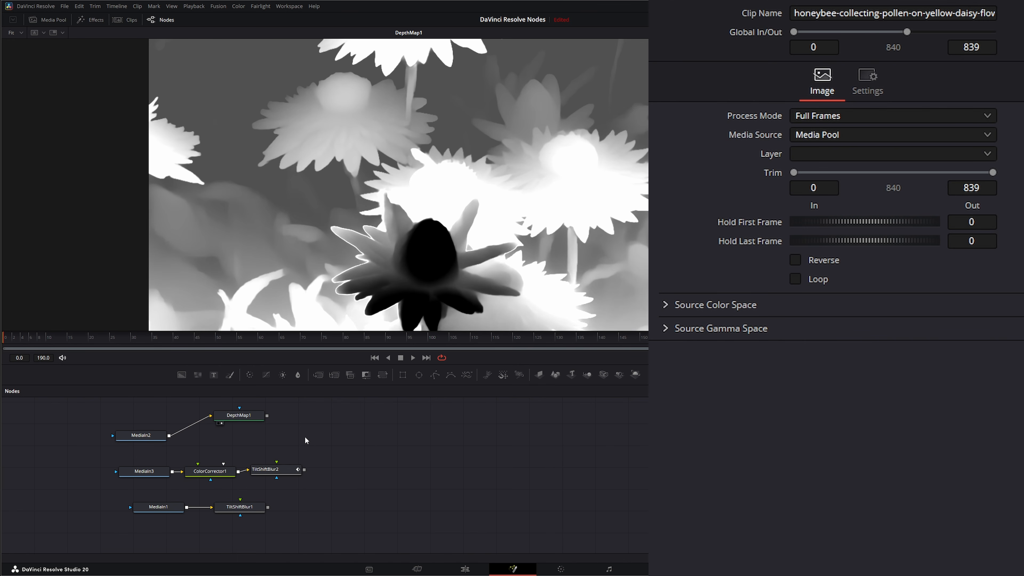
key(shift+space)
text(ilt)
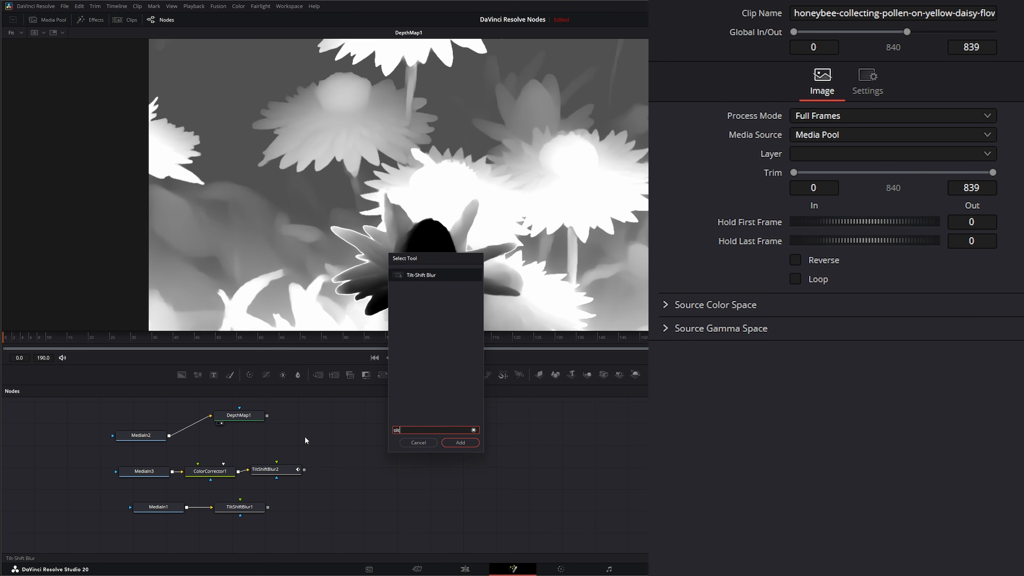
key(Return)
drag(293, 445, 298, 438)
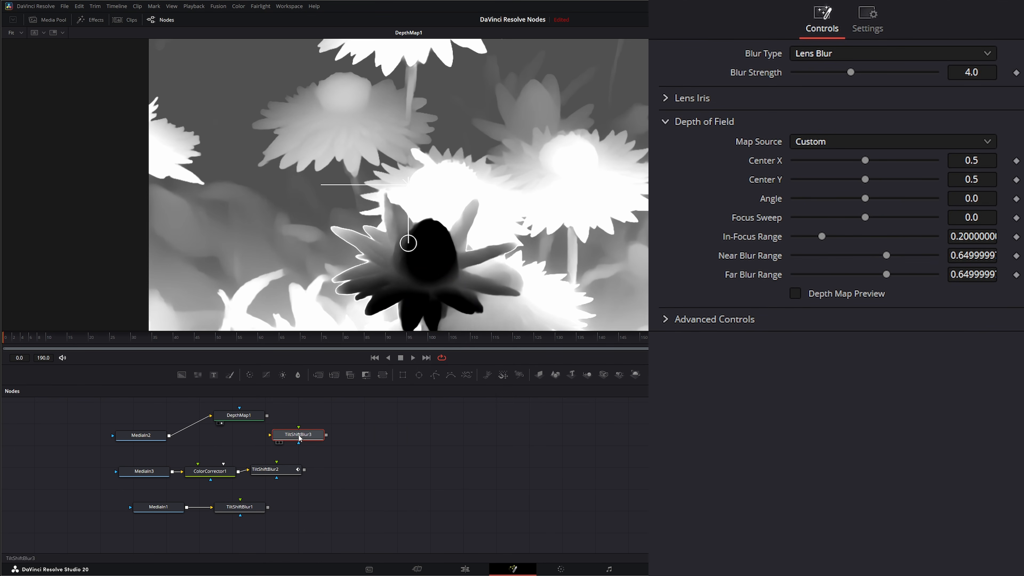
drag(169, 436, 352, 193)
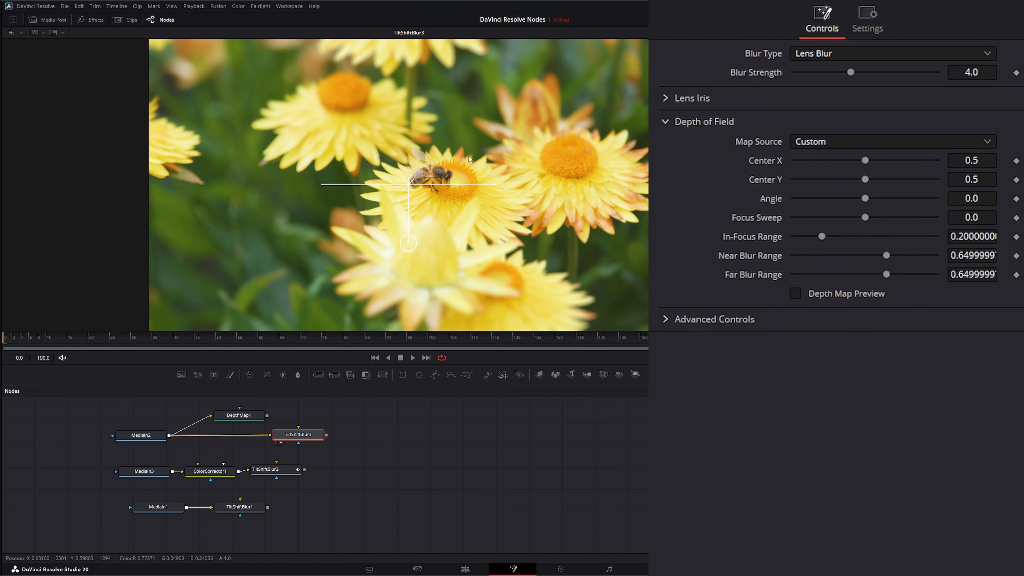
Step: Try From Alpha In as the honeybee blur's Map Source and check its depth map preview
click(795, 294)
click(795, 294)
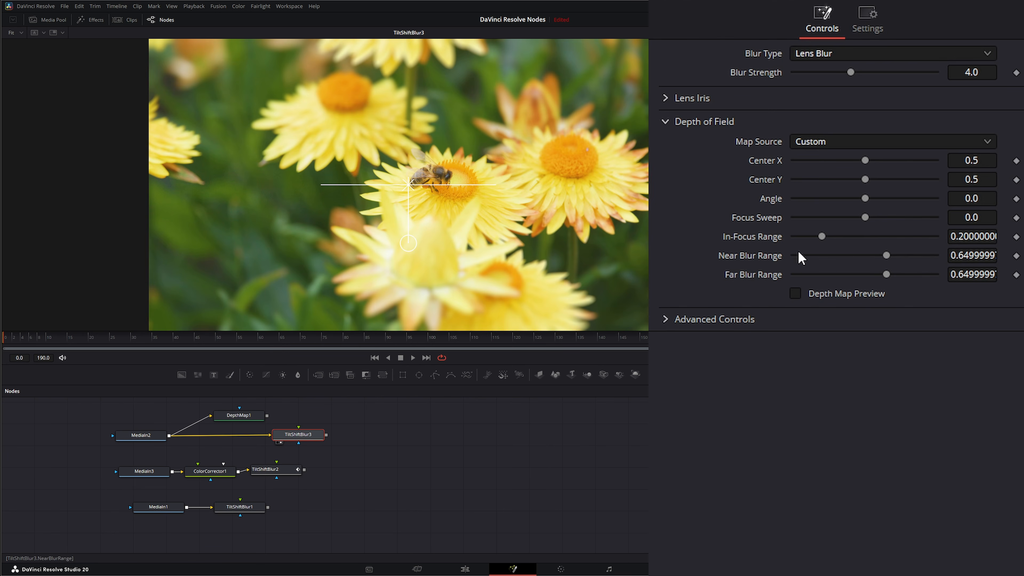
click(826, 141)
click(833, 184)
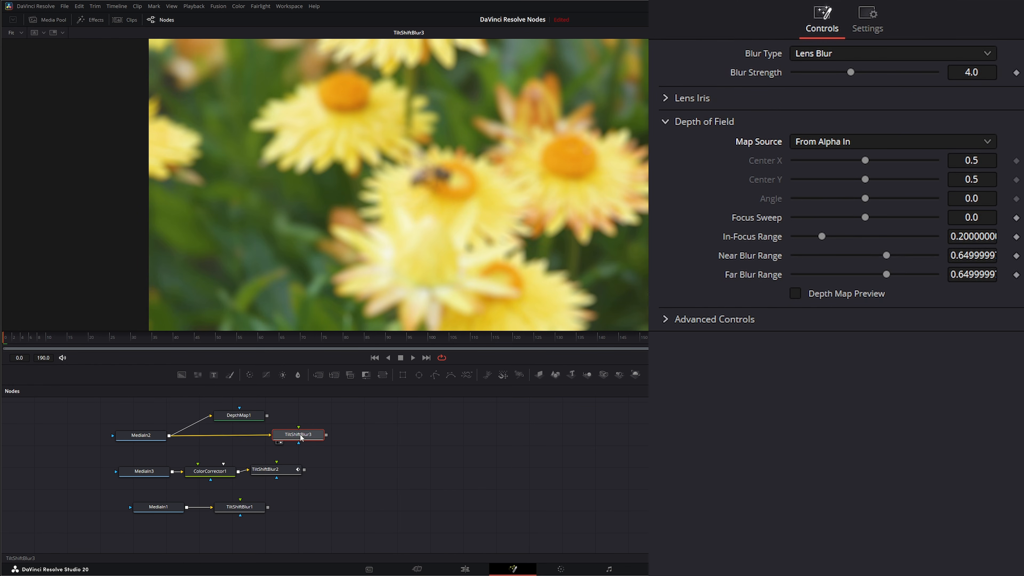
click(796, 294)
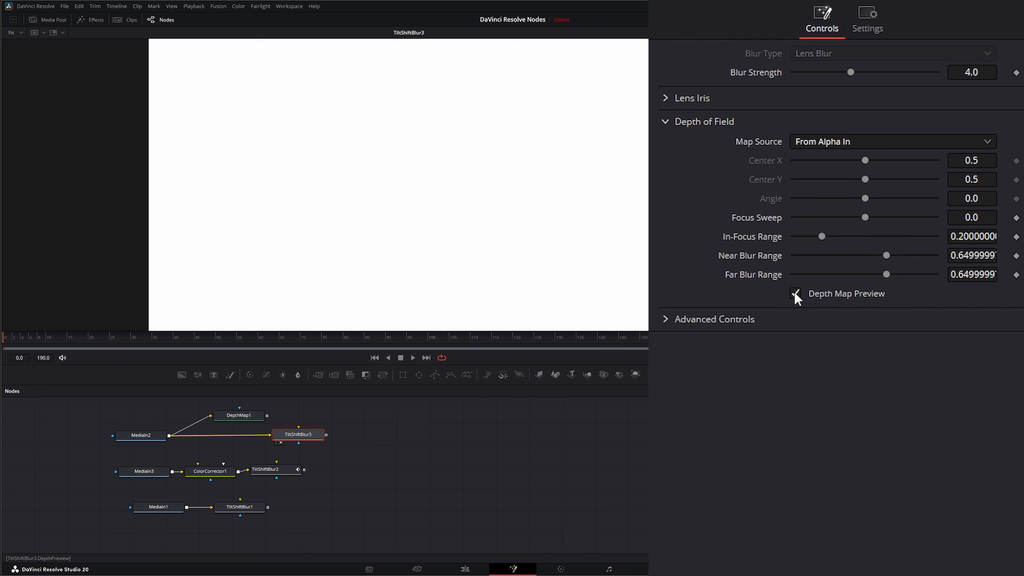
click(796, 295)
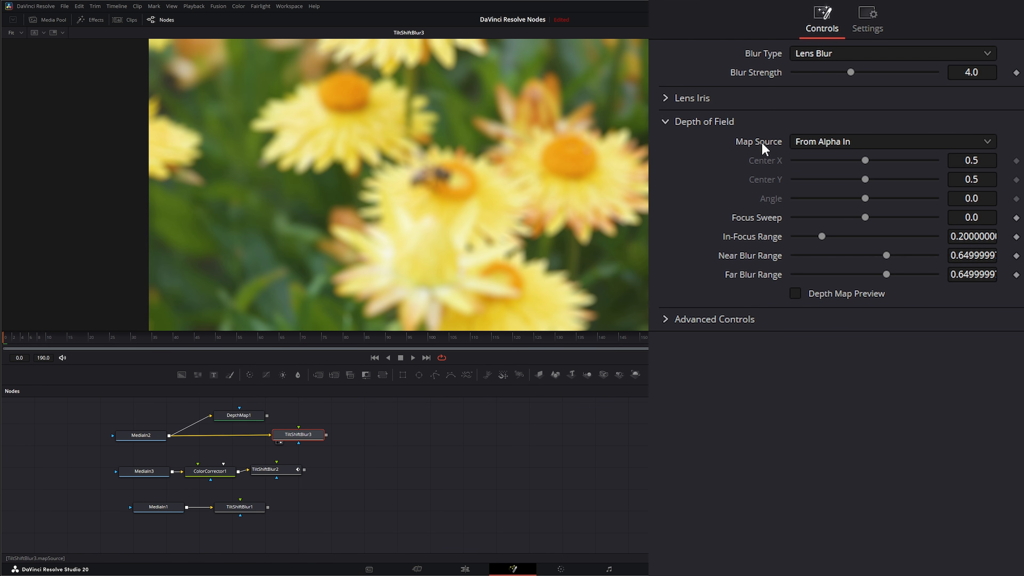
Step: Set TiltShiftBlur3's Map Source to From Second Input, connect DepthMap1 to that input and preview the map
click(827, 142)
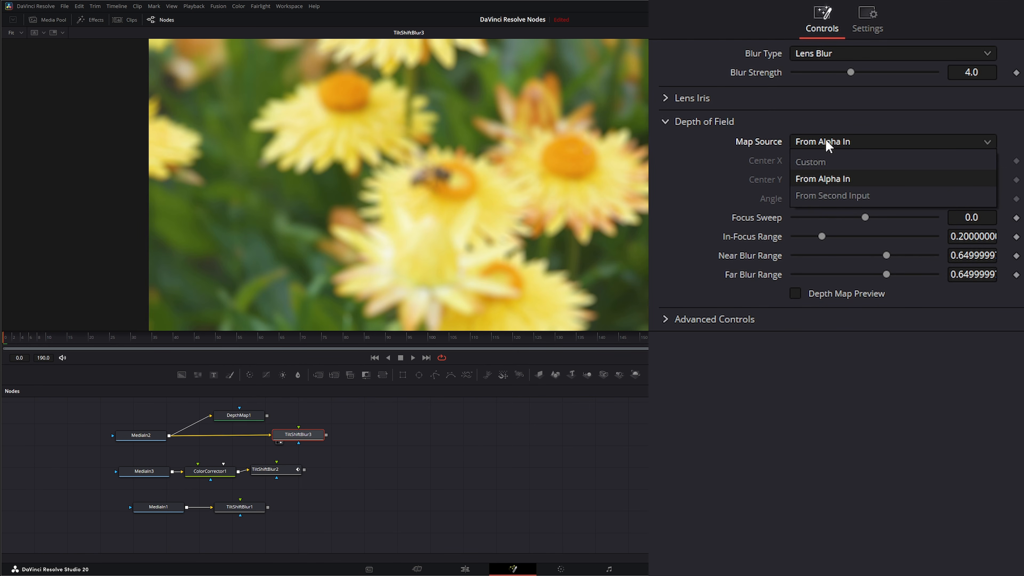
click(844, 198)
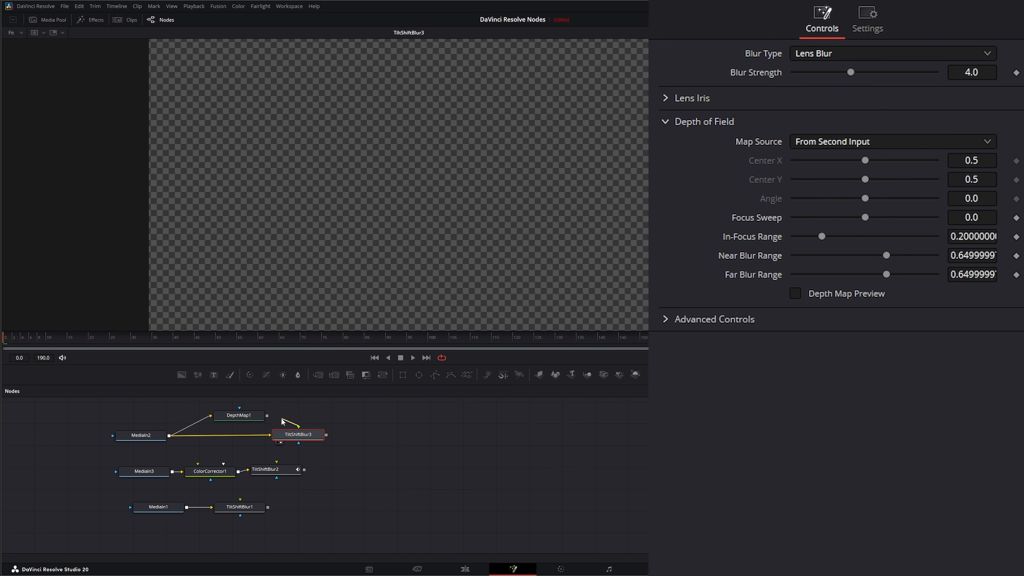
mouse_move(298, 427)
mouse_down()
mouse_move(300, 408)
mouse_move(293, 420)
mouse_move(267, 415)
mouse_move(307, 410)
mouse_move(299, 429)
mouse_up()
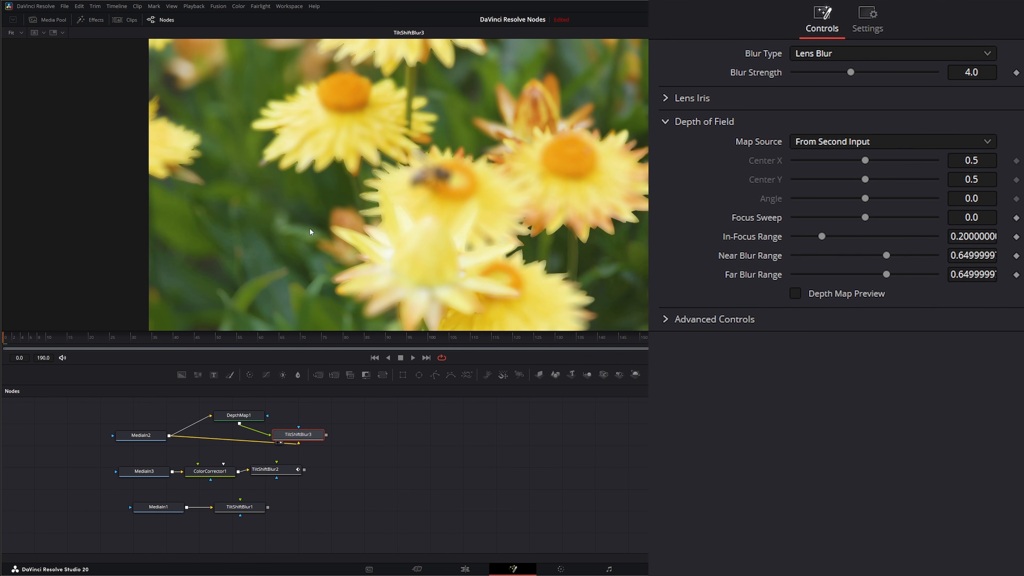
click(796, 294)
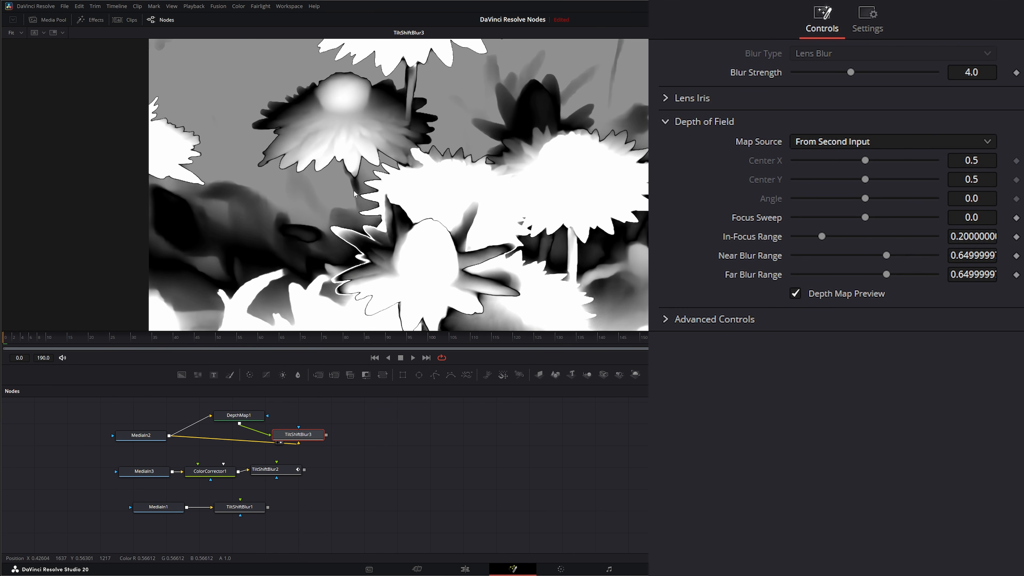
Step: Move DepthMap1 clear of the blur node, then enable its Map Finesse postprocessing and slightly raise the map's Blur
drag(242, 416, 222, 409)
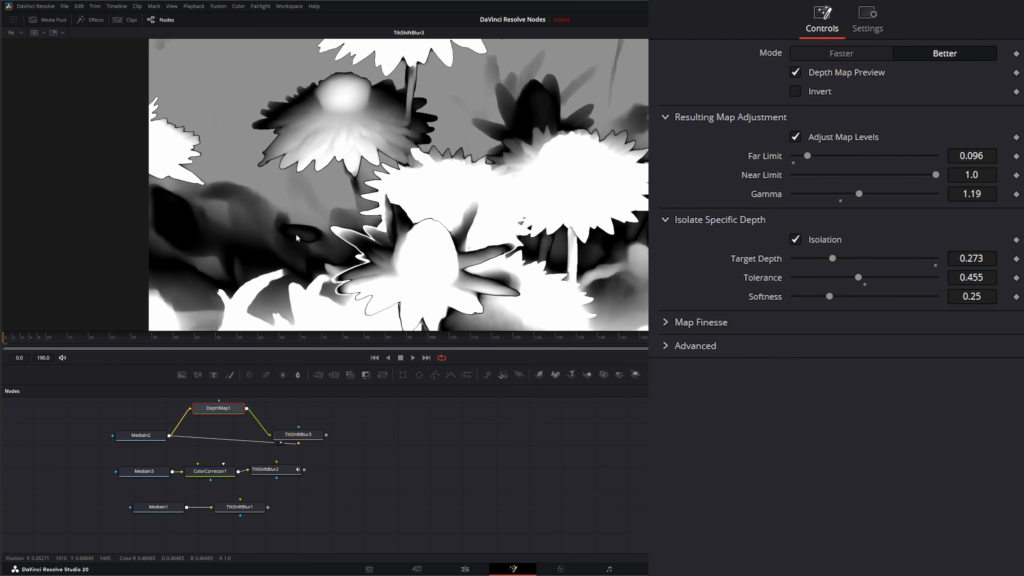
scroll(217, 411, up, 1)
click(694, 322)
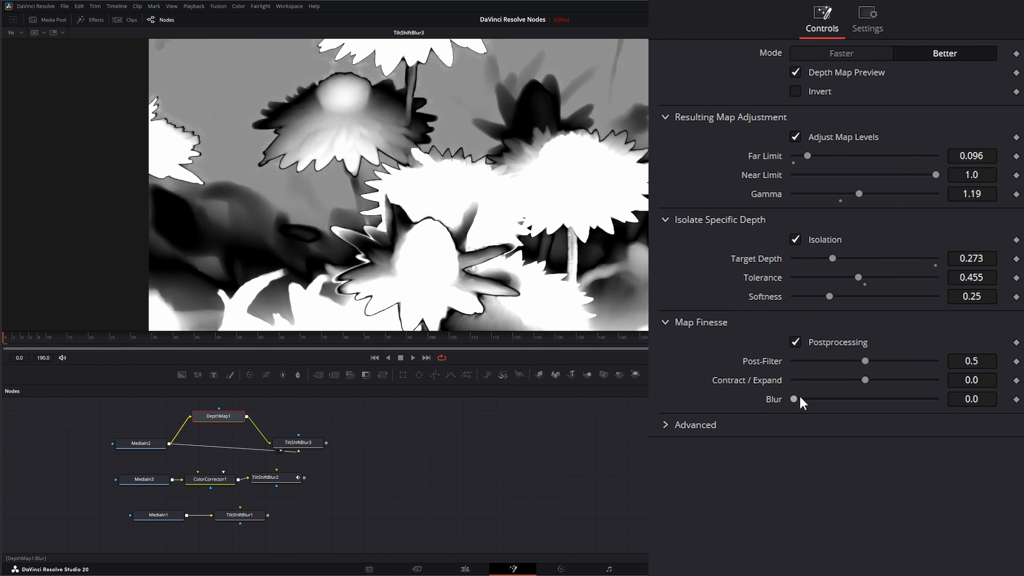
mouse_move(794, 399)
mouse_down()
mouse_move(846, 399)
mouse_move(809, 399)
mouse_up()
Step: Turn off TiltShiftBlur3's map preview and set Focus Sweep 0.88, In-Focus Range 0.631, Near Blur Range 0.513 and Far Blur Range 0.615
click(298, 444)
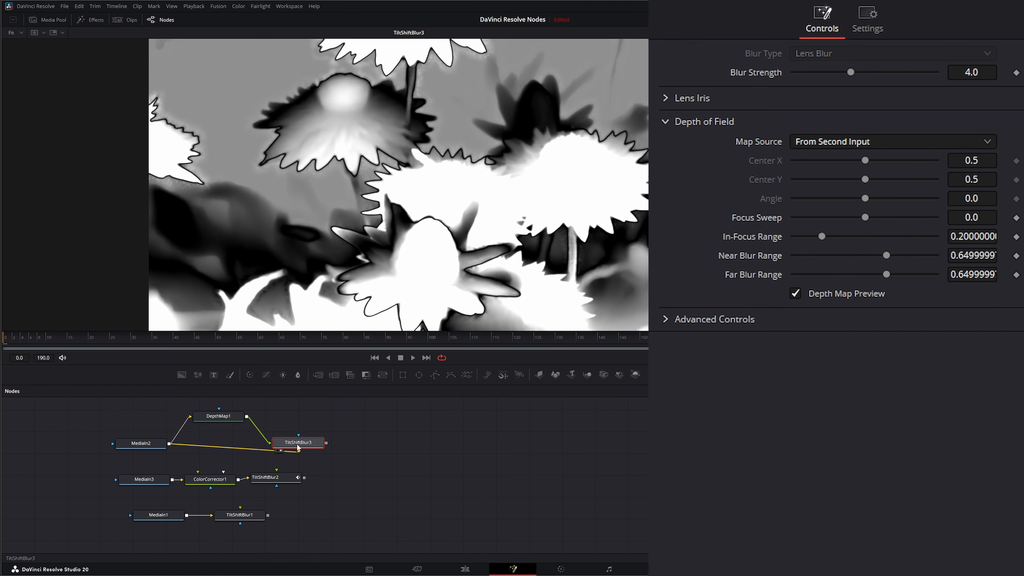
click(795, 293)
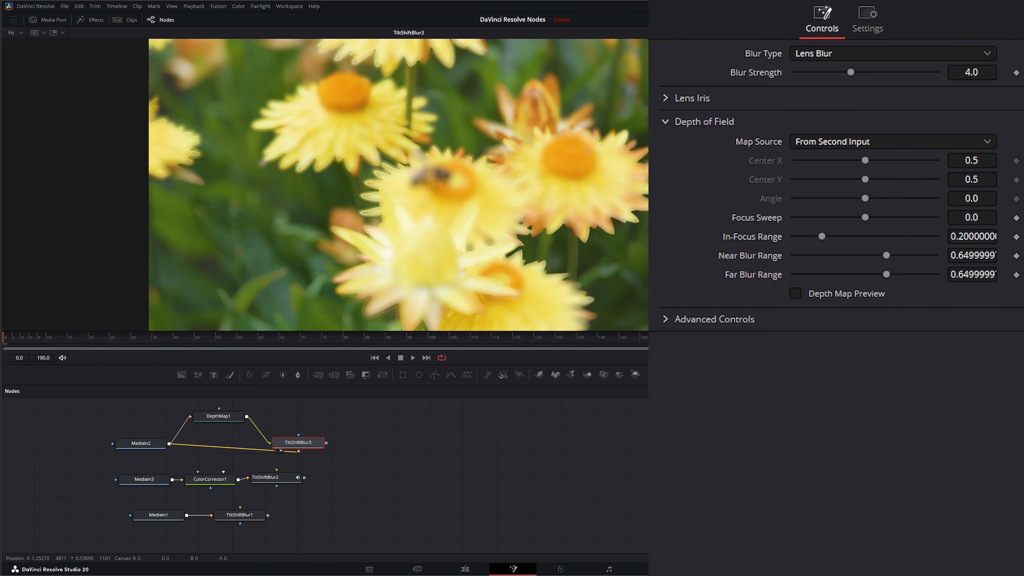
drag(865, 217, 928, 219)
drag(823, 238, 882, 280)
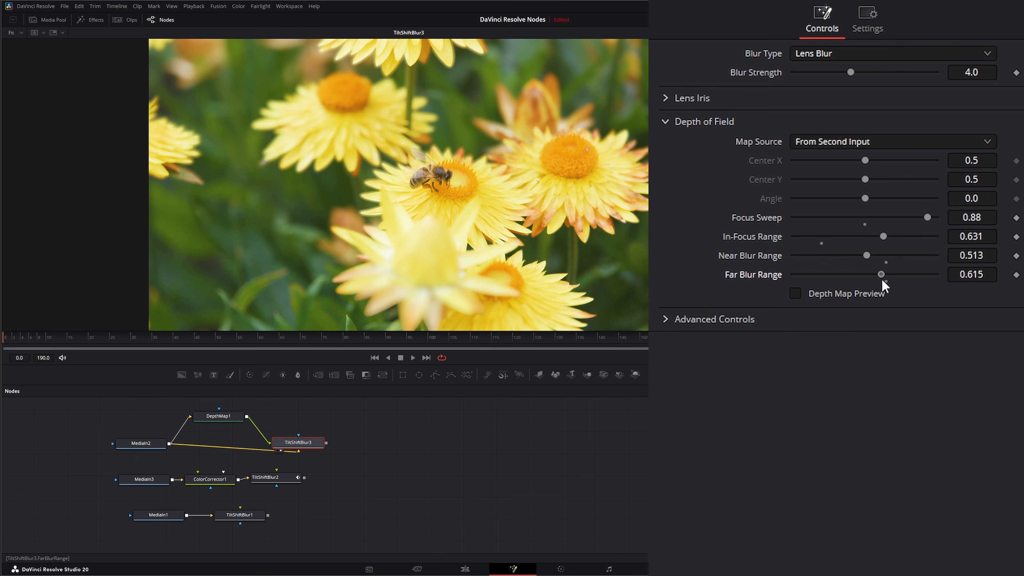